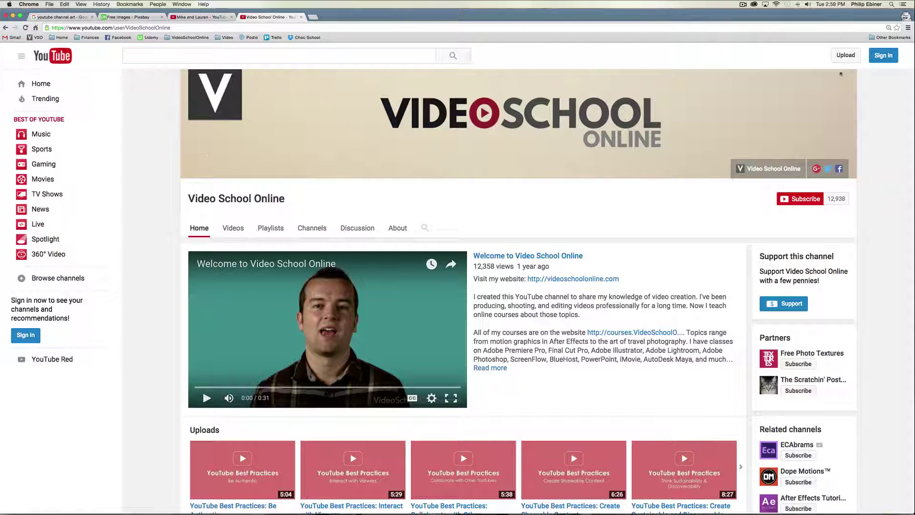
# View the other open YouTube channel's banner and open the YouTube Help article "Create or edit channel art" from the Google results.
pyautogui.click(204, 18)
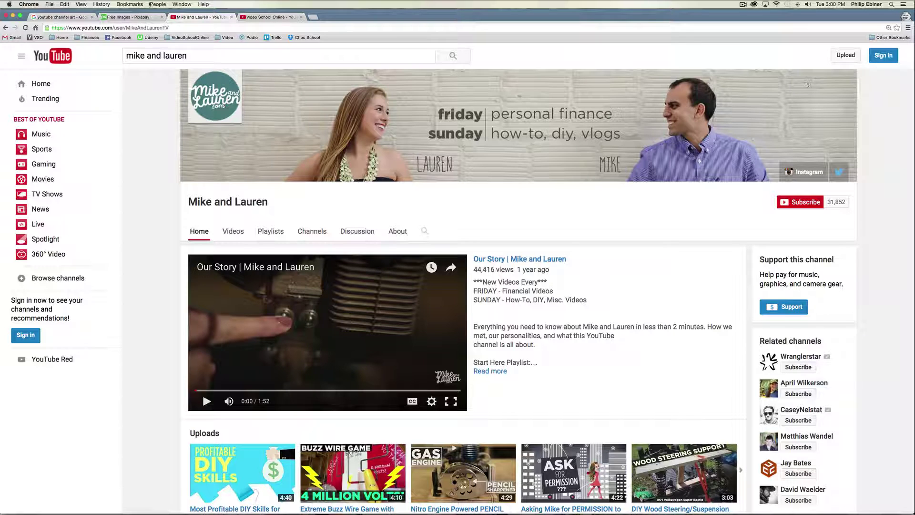
pyautogui.click(69, 18)
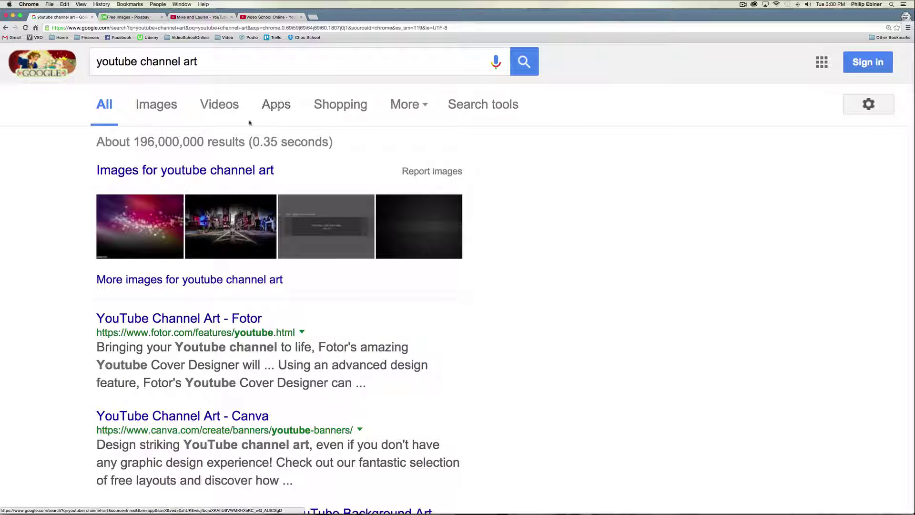
pyautogui.scroll(-5, 359, 194)
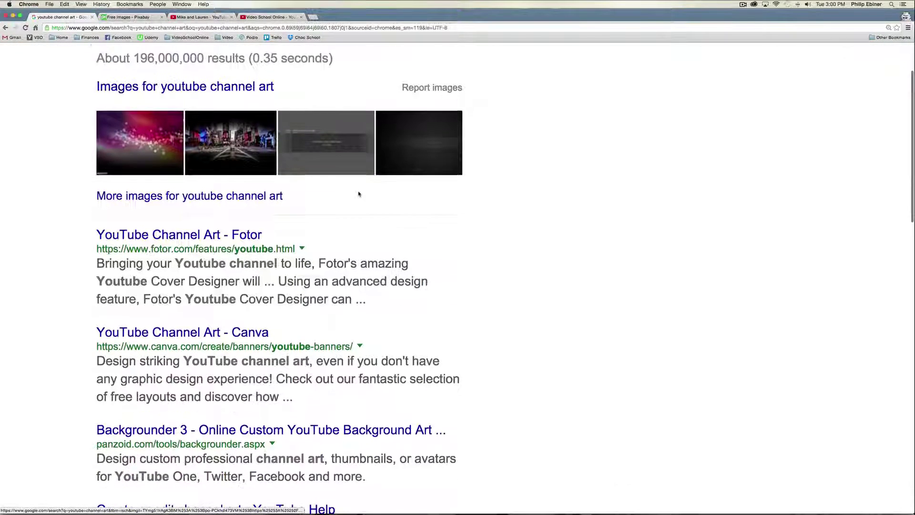
pyautogui.scroll(-4, 371, 215)
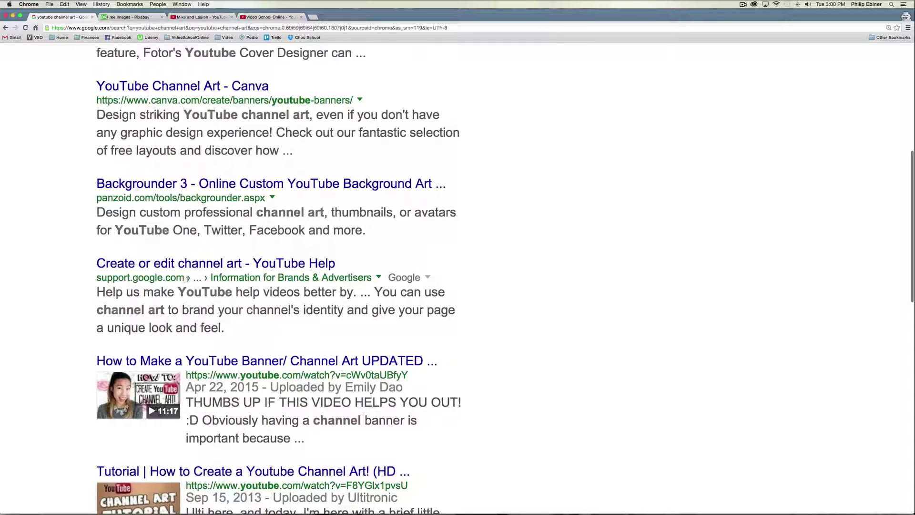
pyautogui.click(145, 266)
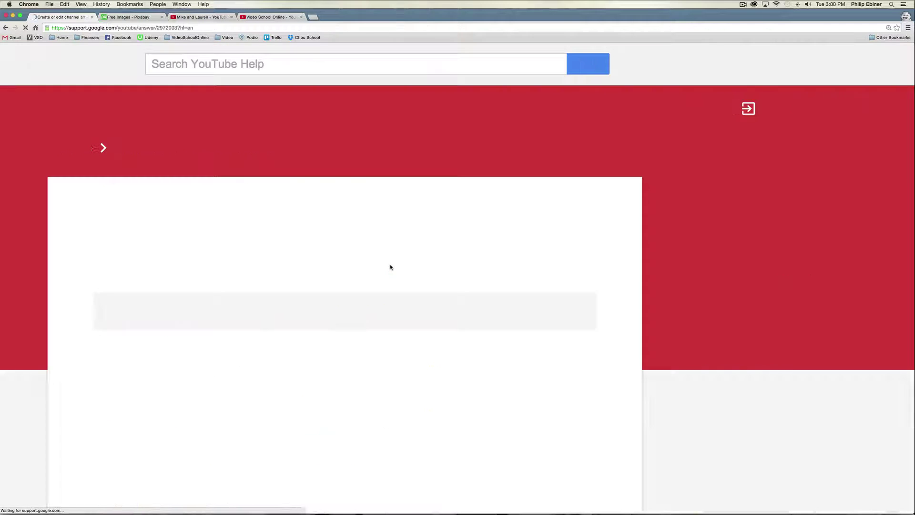
# Download the Channel Art Templates archive from the image size guidelines and save it to the Desktop.
pyautogui.scroll(-2, 389, 270)
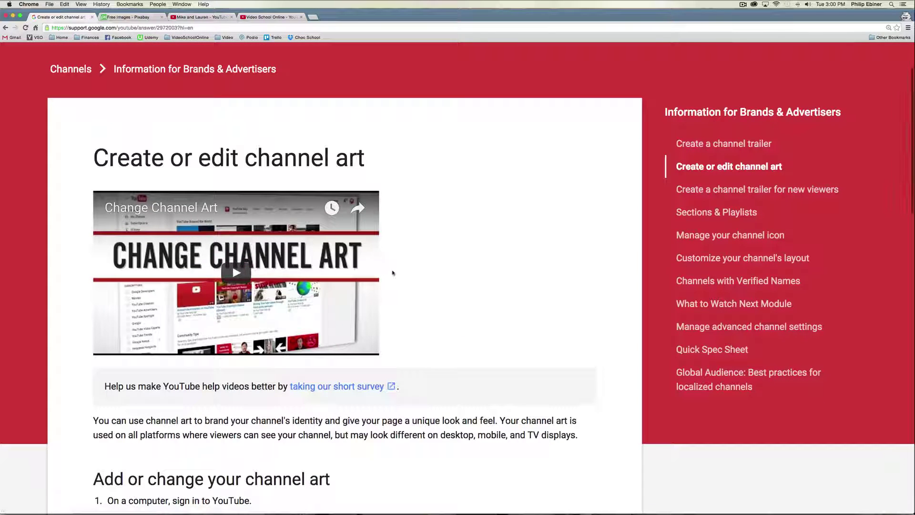
pyautogui.scroll(-13, 404, 275)
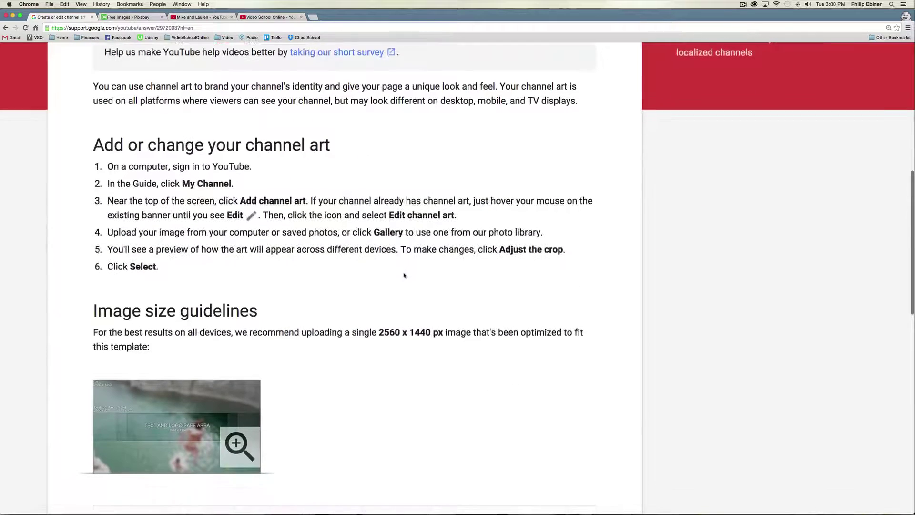
pyautogui.scroll(-2, 402, 277)
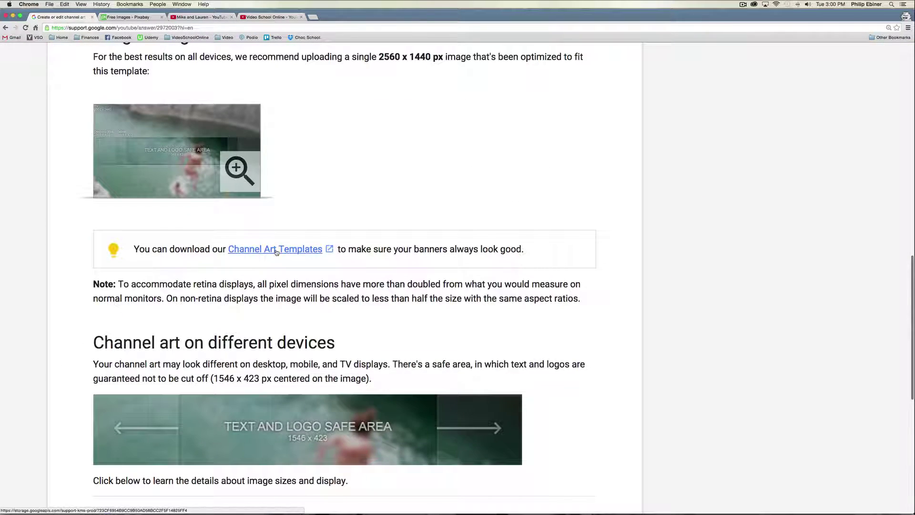
pyautogui.click(276, 249)
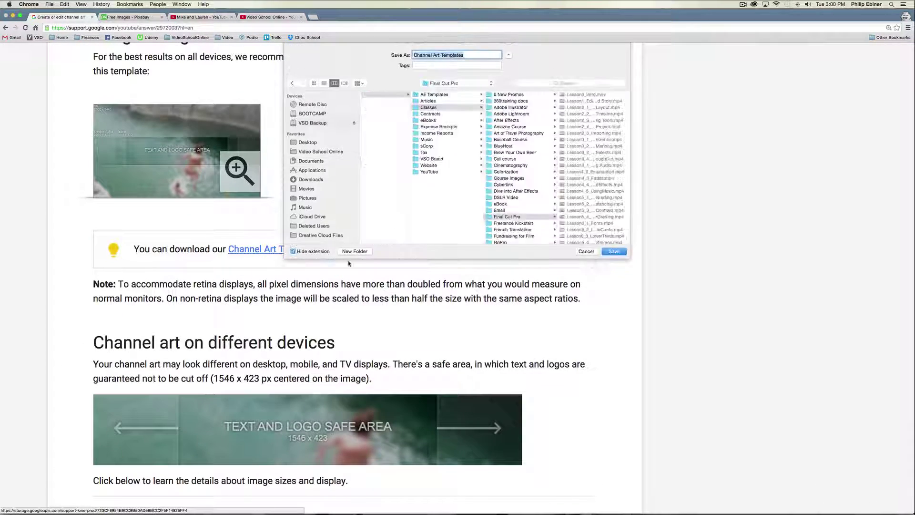
pyautogui.click(307, 142)
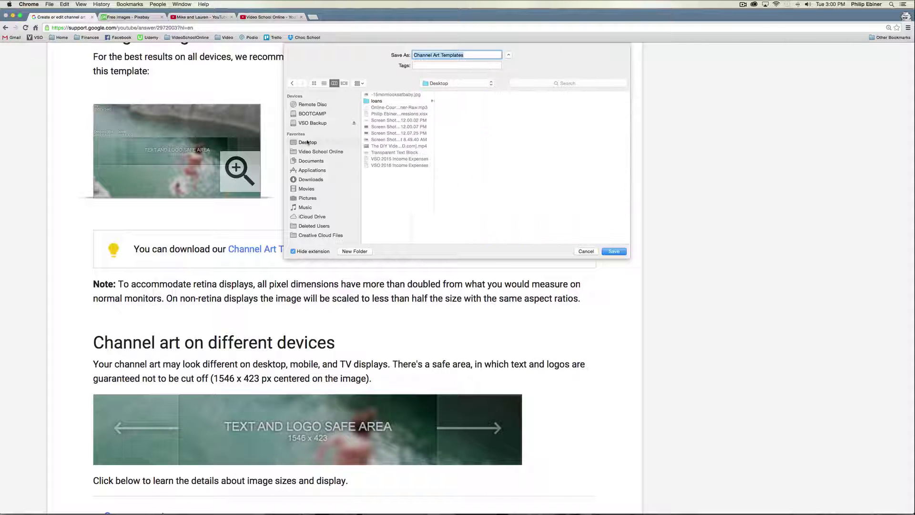
pyautogui.press('Return')
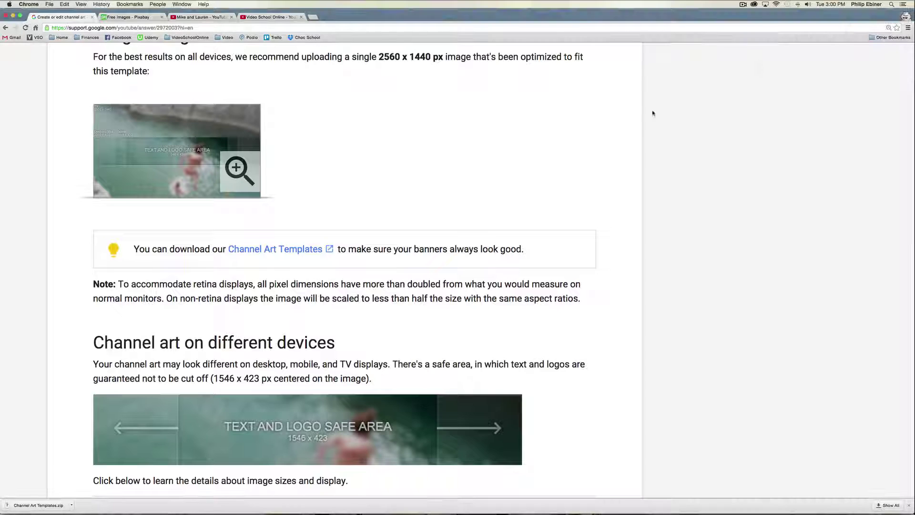
# Reveal the downloaded zip in Finder, minimize the other Finder windows, and open the Channel Art Templates folder.
pyautogui.click(72, 505)
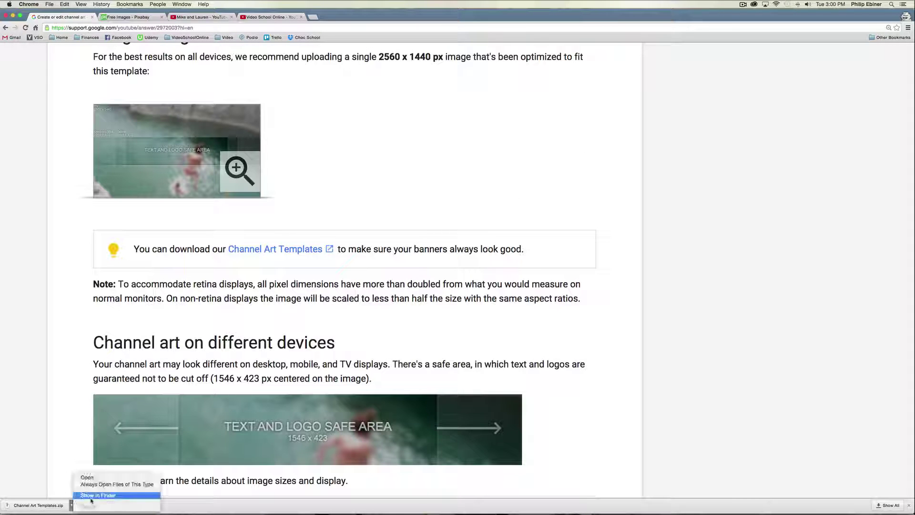
pyautogui.click(96, 494)
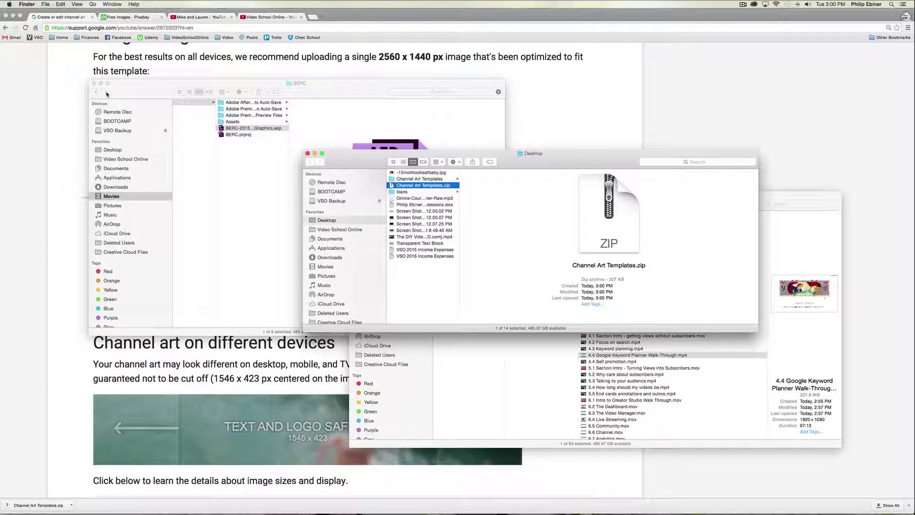
pyautogui.press('super+alt+m')
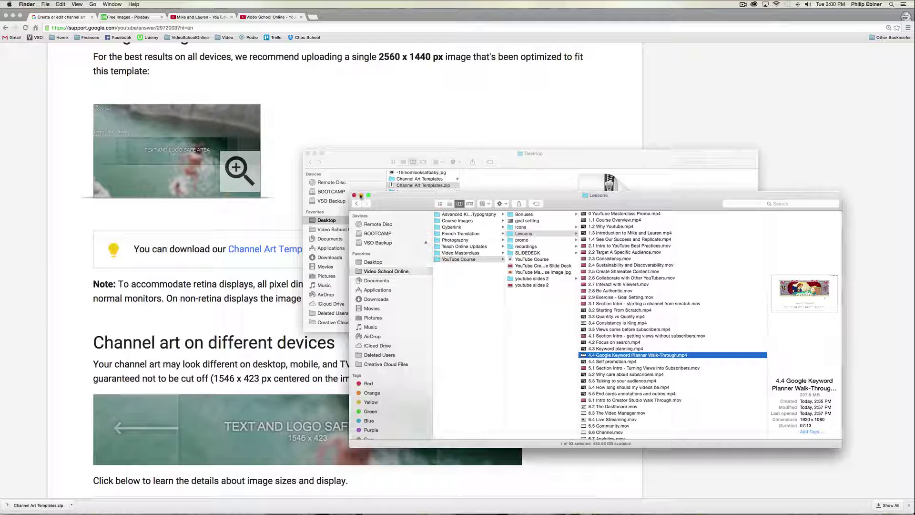
pyautogui.click(361, 195)
pyautogui.click(436, 179)
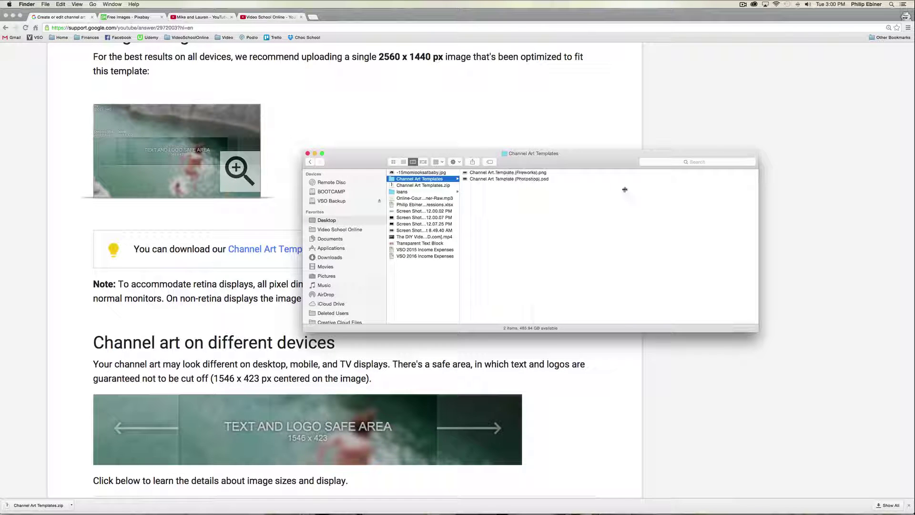
# Select the template files in turn and preview Channel Art Template (Fireworks).png at large size to examine its device areas.
pyautogui.click(522, 172)
pyautogui.click(523, 179)
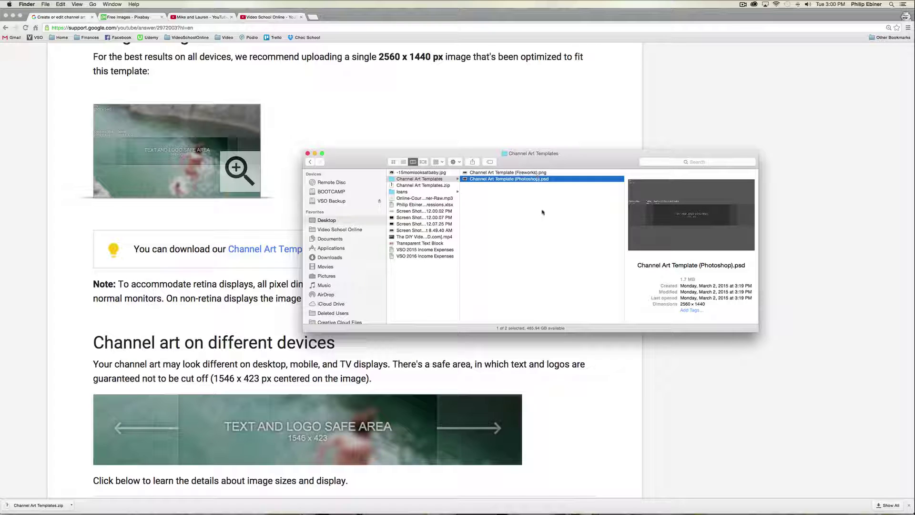
pyautogui.click(531, 173)
pyautogui.moveTo(565, 163); pyautogui.dragTo(505, 158)
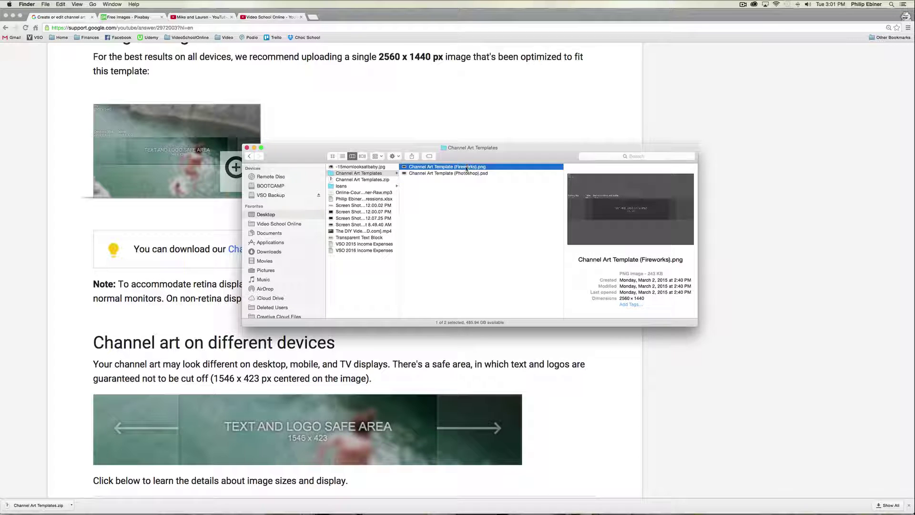
pyautogui.press('space')
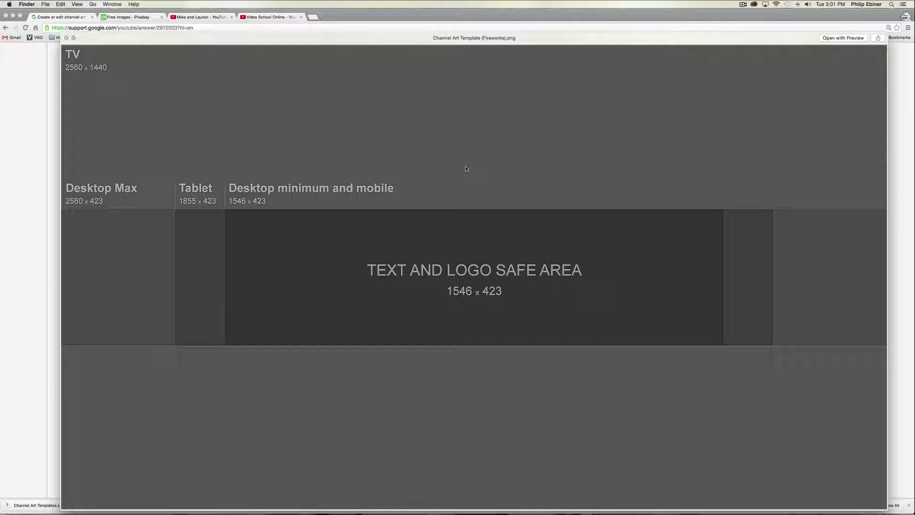
pyautogui.moveTo(357, 38); pyautogui.dragTo(343, 24)
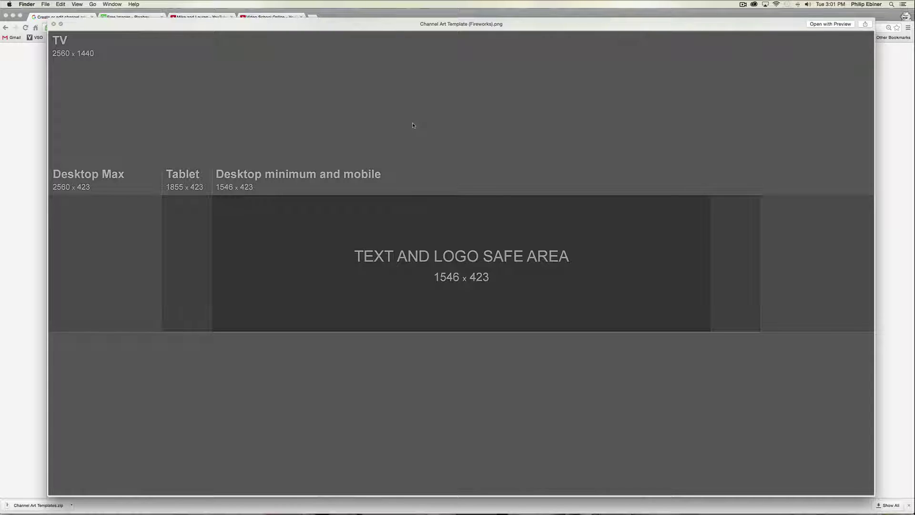
pyautogui.press('space')
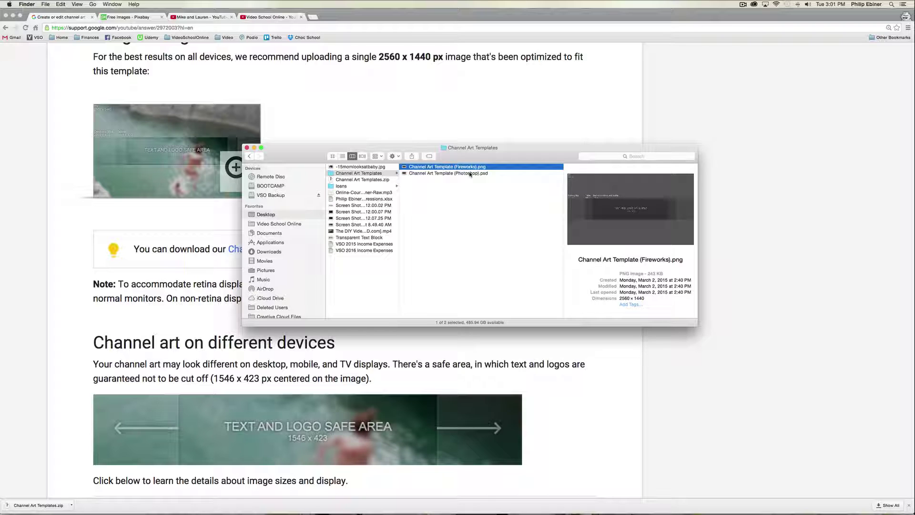
# Open Channel Art Template (Photoshop).psd in Photoshop and collapse the Character panel covering the canvas.
pyautogui.doubleClick(441, 174)
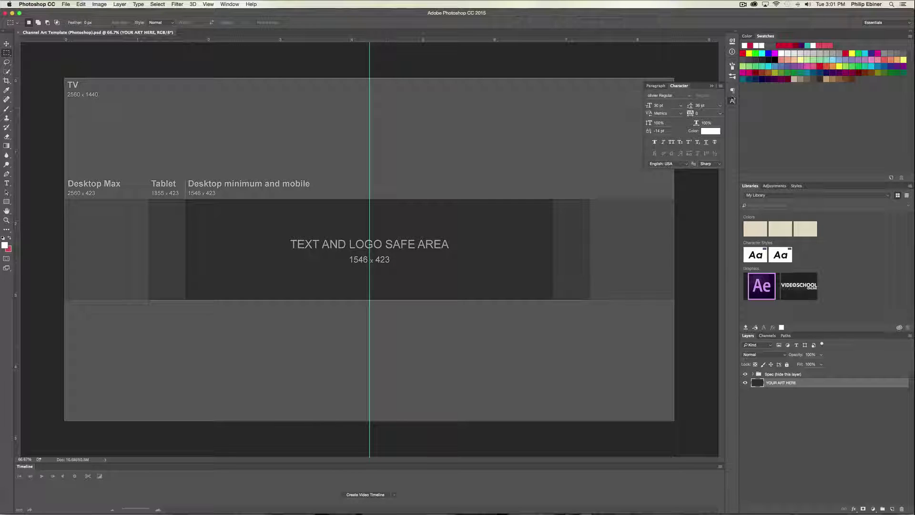
pyautogui.click(733, 101)
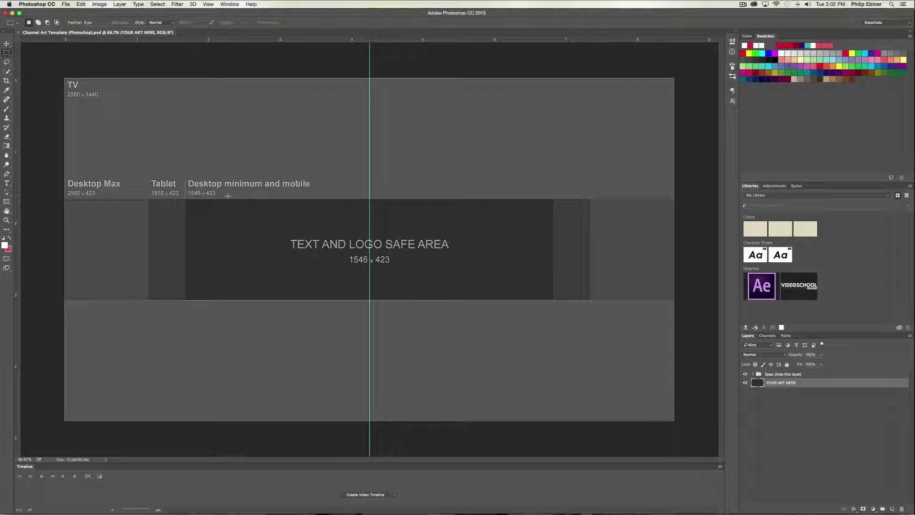
# Switch to Chrome to examine the Video School Online channel's banner, and return to the template in Photoshop.
pyautogui.press('super+Tab')
pyautogui.press('super+Tab')
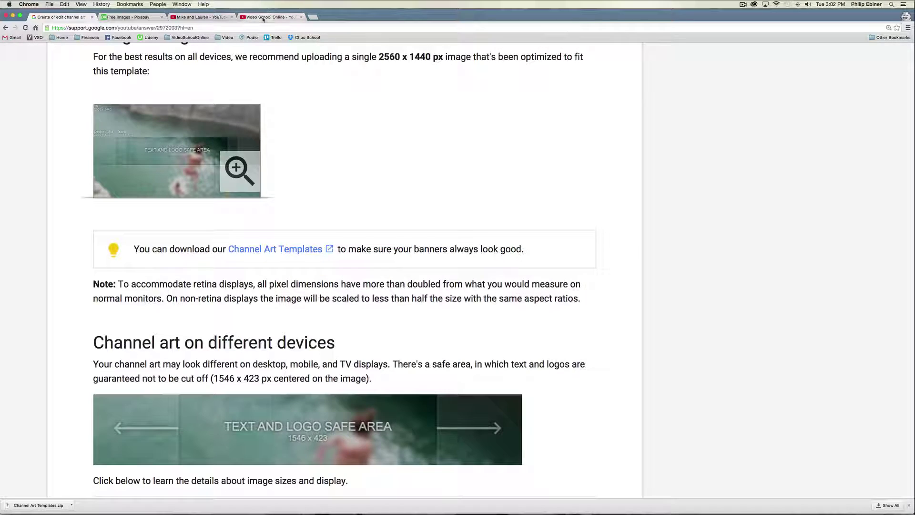
pyautogui.click(265, 18)
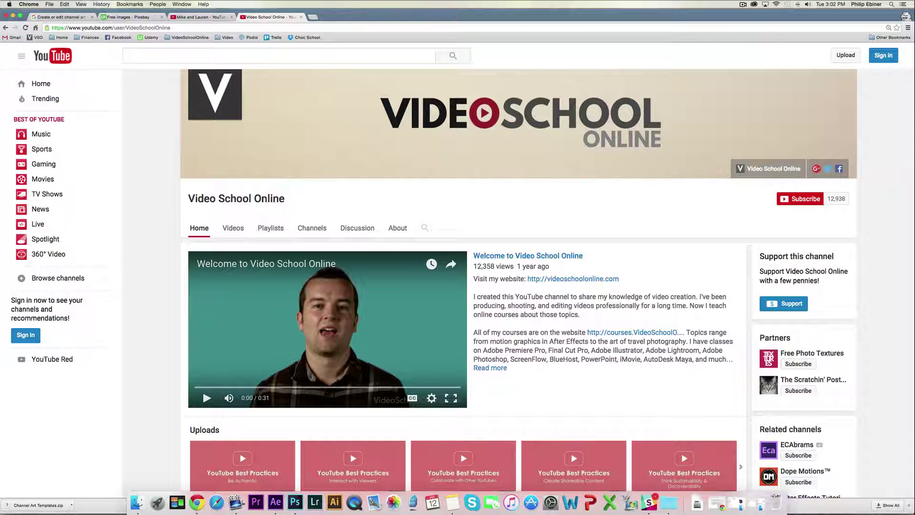
pyautogui.click(910, 506)
pyautogui.moveTo(911, 509); pyautogui.dragTo(388, 509)
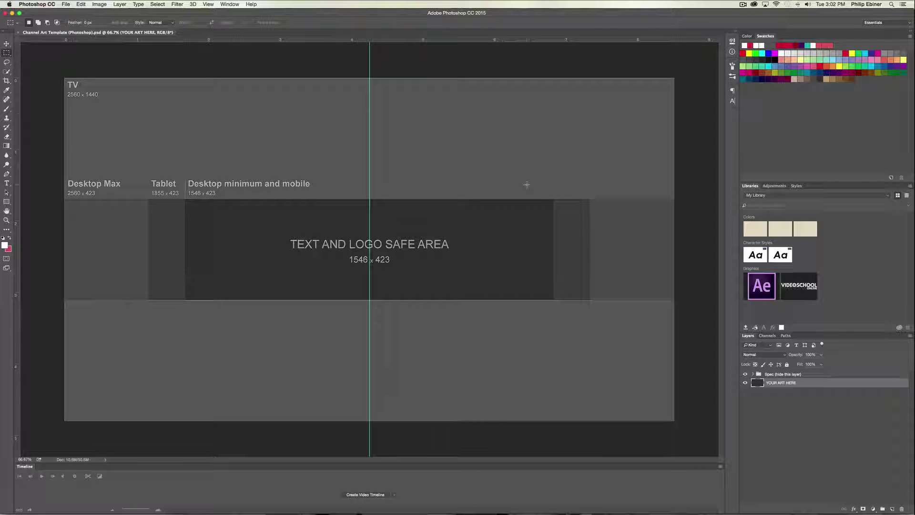
# Switch to Chrome and search Pixabay for "travel" images.
pyautogui.press('super+Tab')
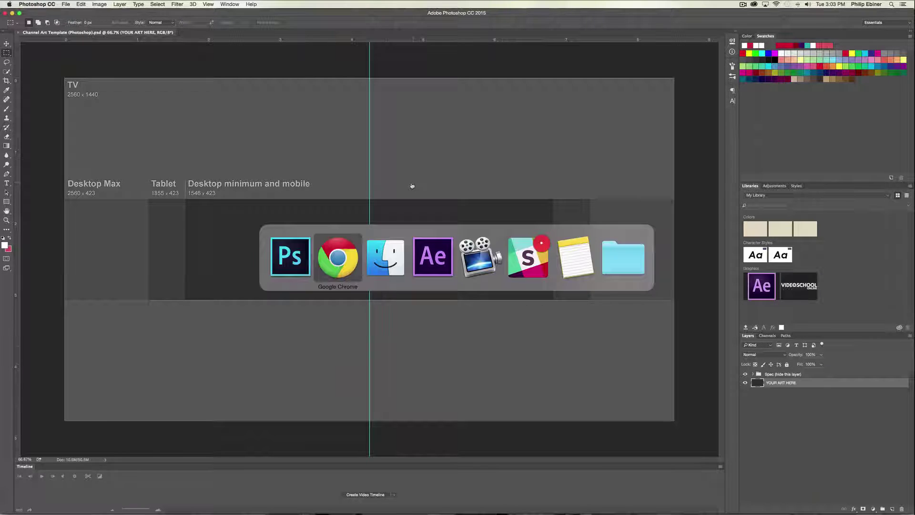
pyautogui.click(124, 17)
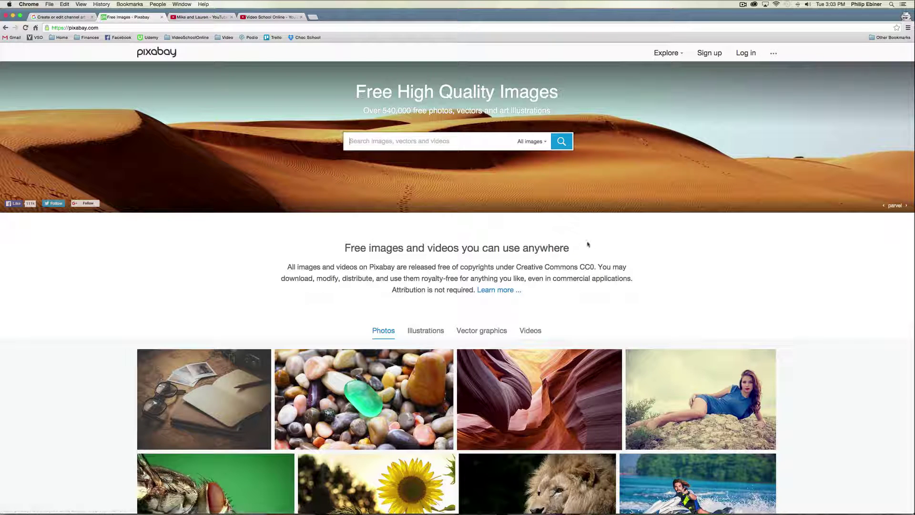
pyautogui.scroll(-3, 587, 244)
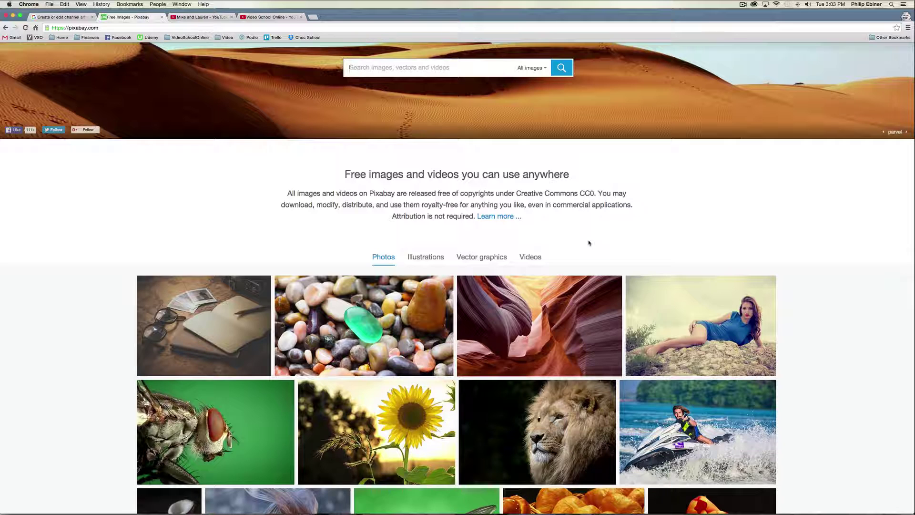
pyautogui.scroll(3, 528, 256)
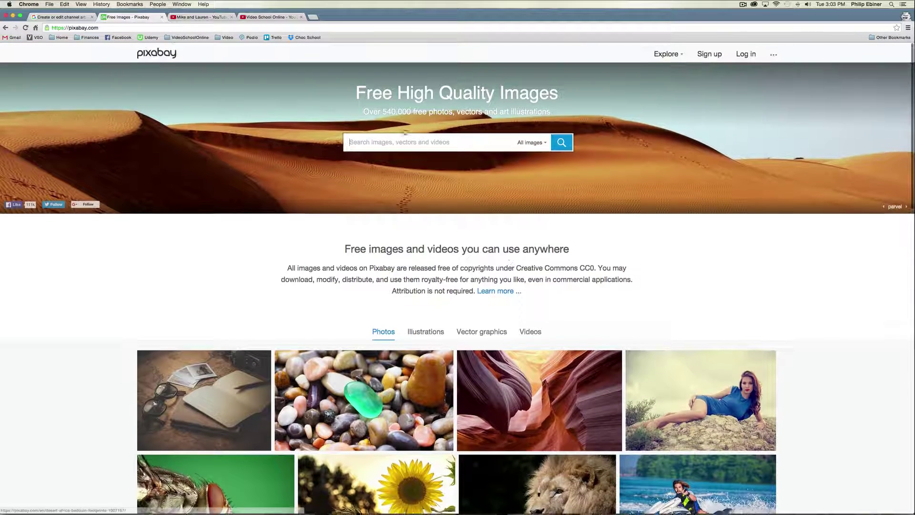
pyautogui.write('travel')
pyautogui.press('Return')
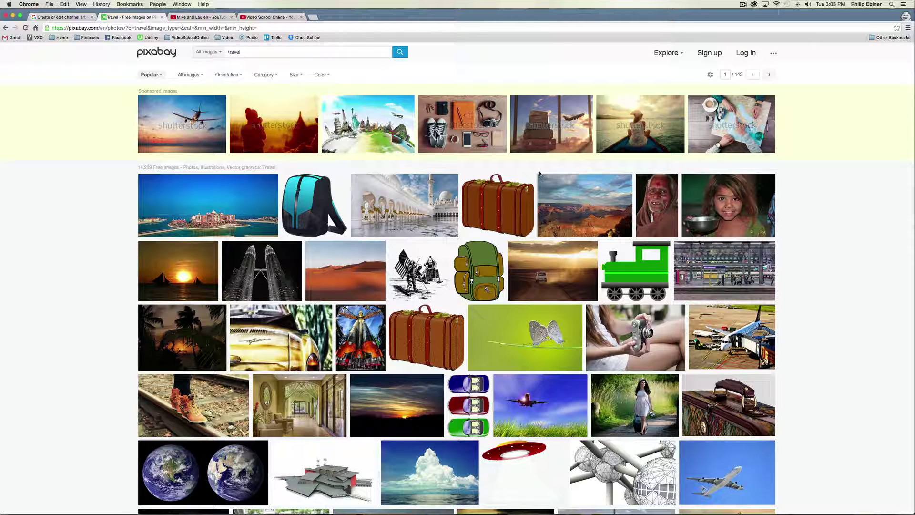
# Browse the travel image results and run a new Pixabay search for "map".
pyautogui.scroll(-5, 539, 173)
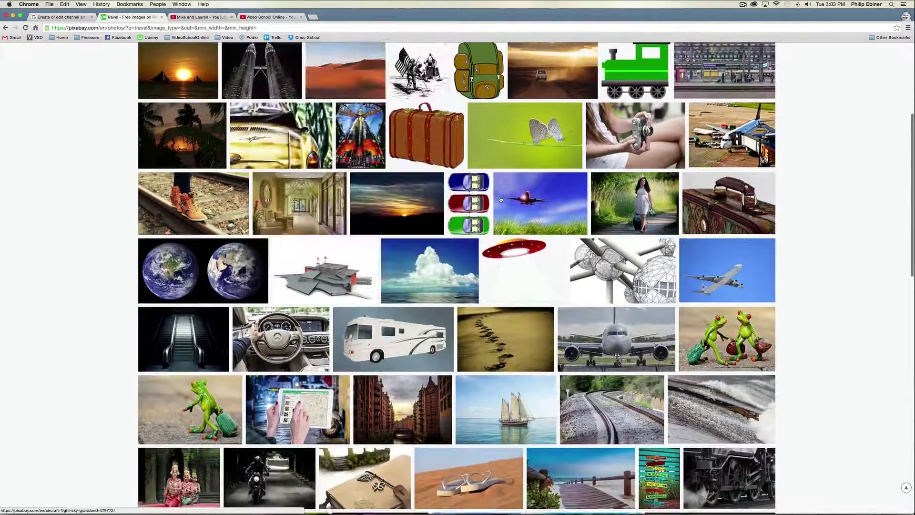
pyautogui.moveTo(501, 199)
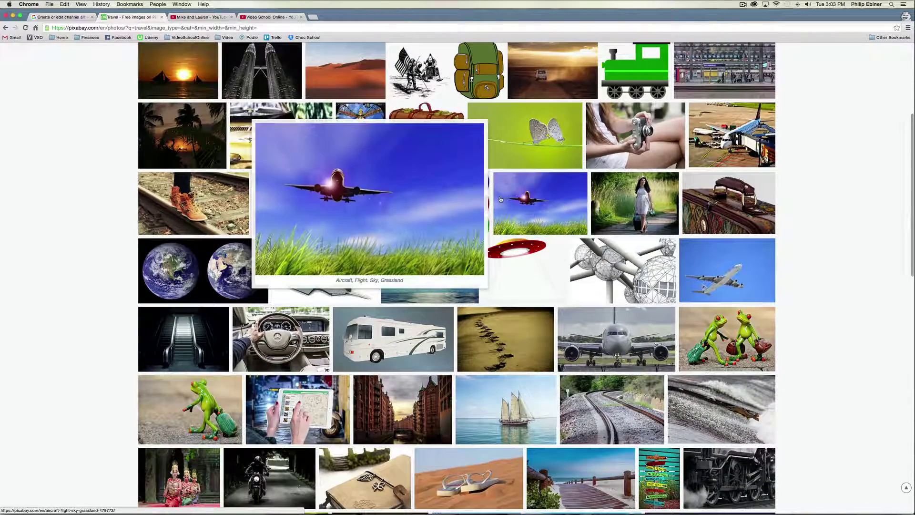
pyautogui.scroll(-7, 500, 199)
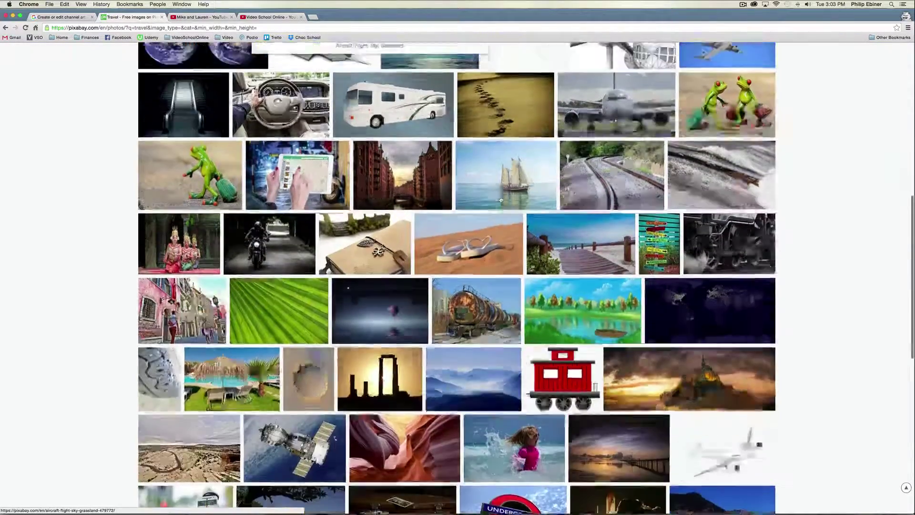
pyautogui.scroll(15, 542, 219)
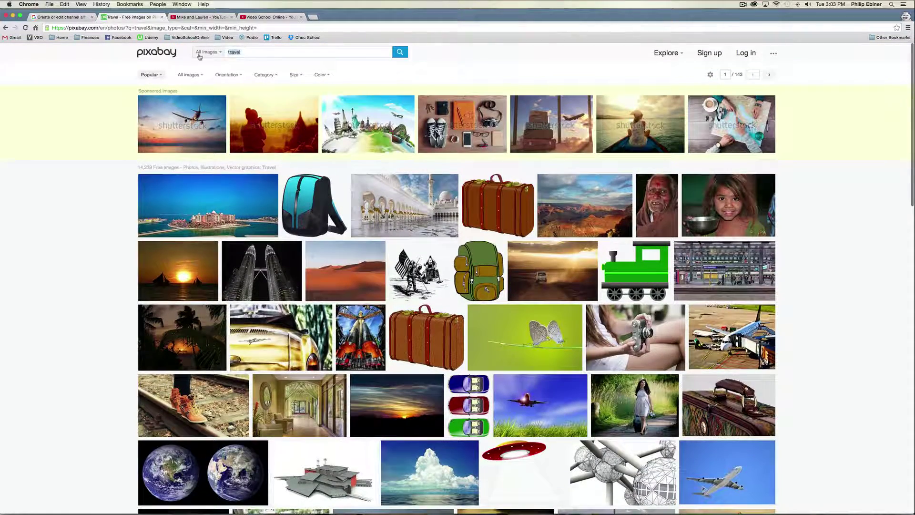
pyautogui.write('map')
pyautogui.press('Return')
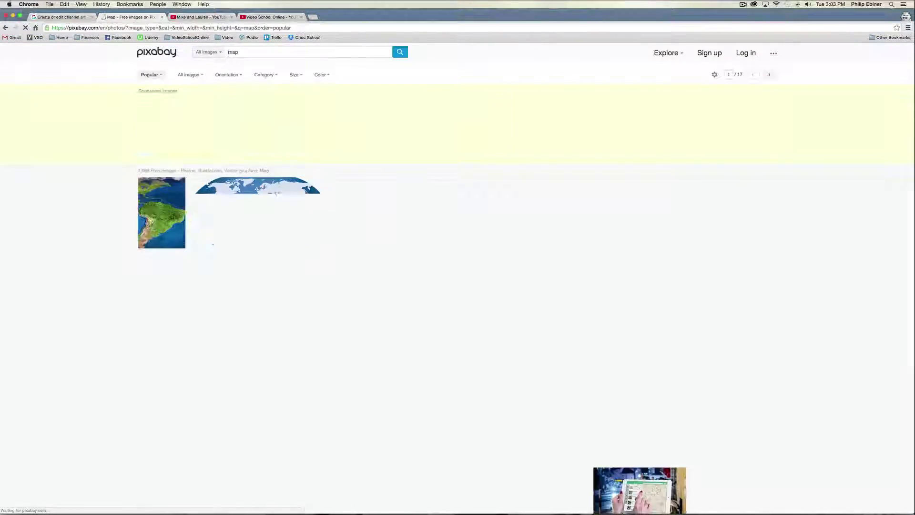
# Browse the "map" results and open the photo of eyeglasses resting on an open map book.
pyautogui.scroll(-5, 432, 200)
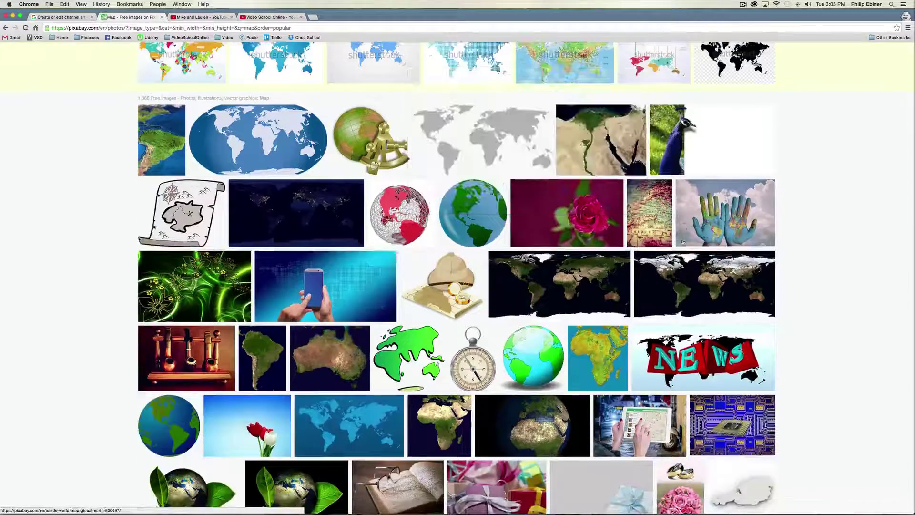
pyautogui.scroll(-3, 677, 236)
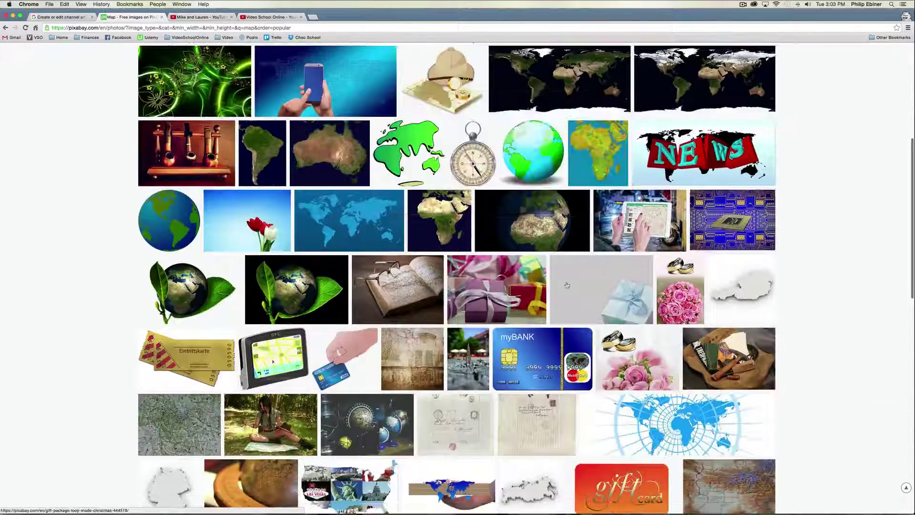
pyautogui.click(397, 291)
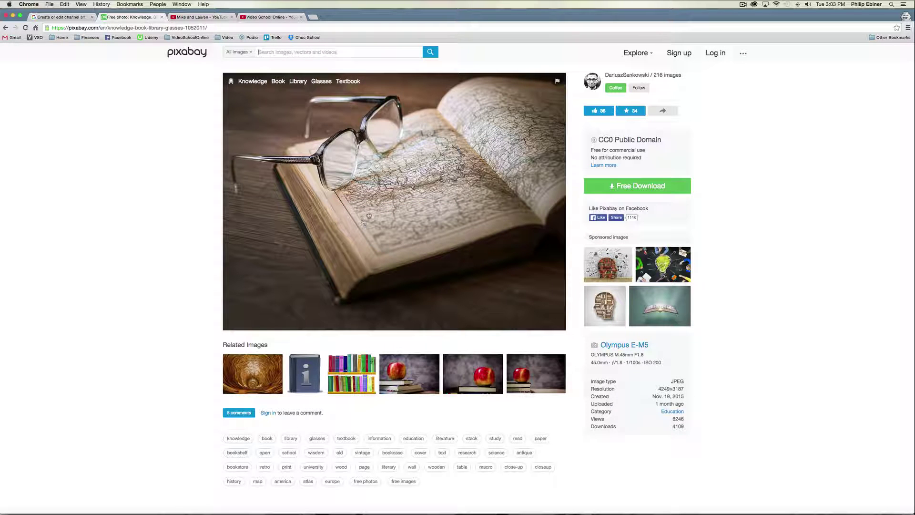
# Request the Original 4249×3187 download of the book photo and proceed to the Pixabay log-in.
pyautogui.click(633, 187)
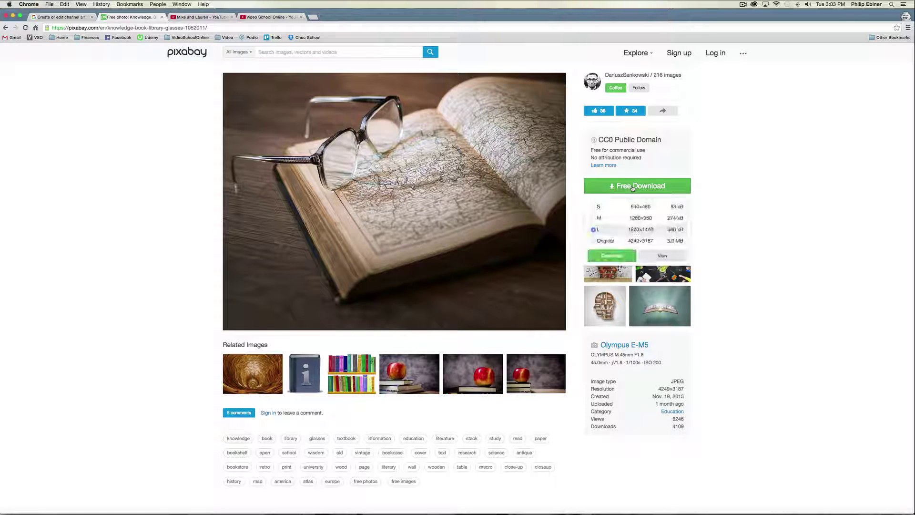
pyautogui.click(595, 241)
pyautogui.click(612, 255)
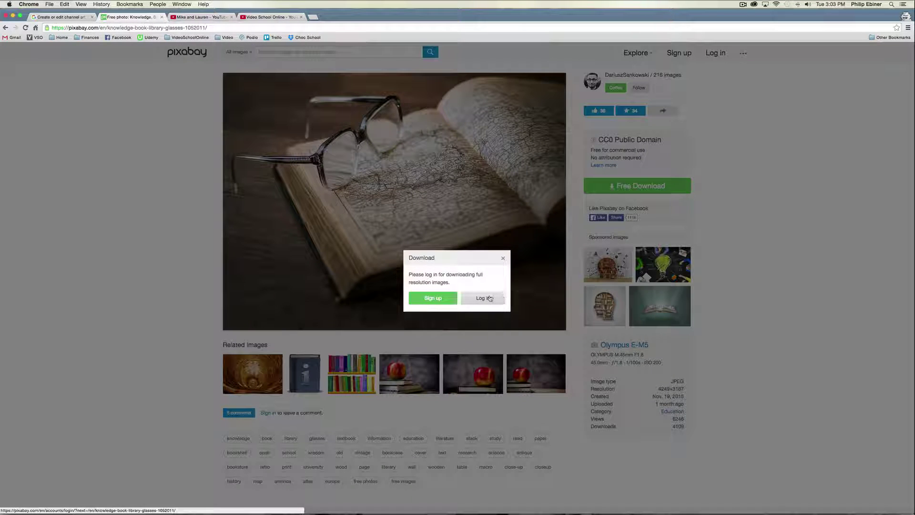
pyautogui.click(503, 296)
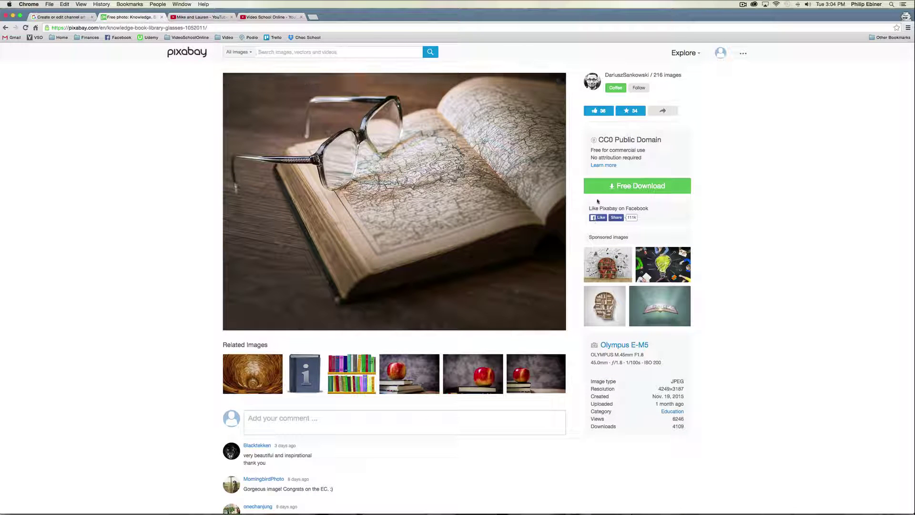
# Download the book photo in Original 4249×3187 size and save it to the Desktop as knowledge-1052011.
pyautogui.click(619, 187)
pyautogui.click(604, 242)
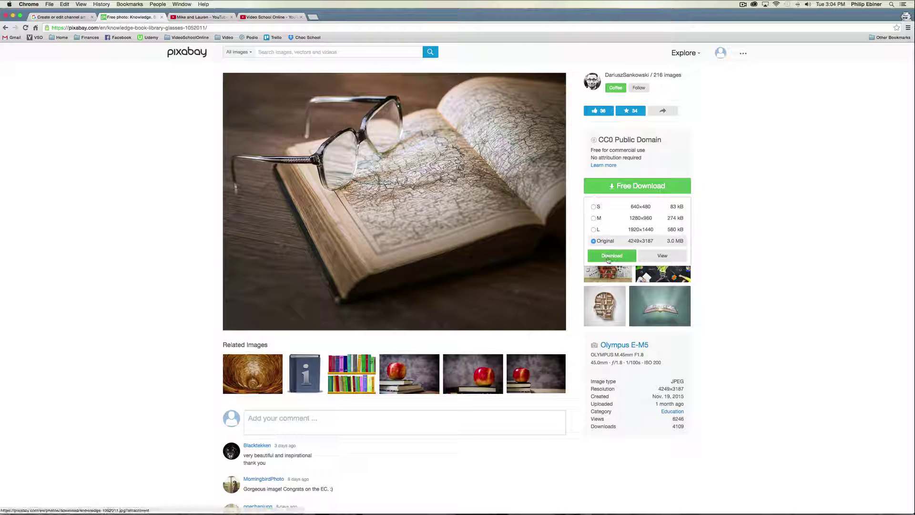
pyautogui.click(611, 256)
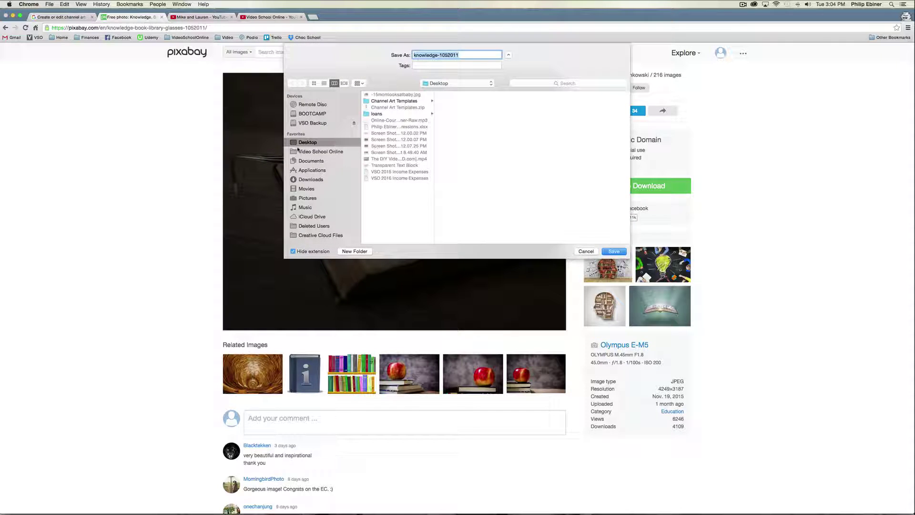
pyautogui.click(614, 251)
# Switch to Finder and place knowledge-1052011.jpg from the Desktop into the channel art template in Photoshop.
pyautogui.press('super+Tab')
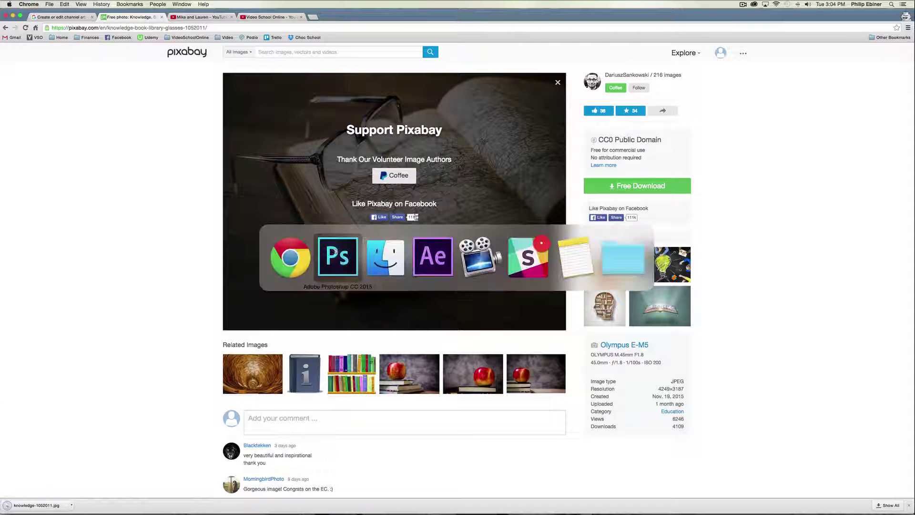
pyautogui.press('super+Tab')
pyautogui.press('super+Tab')
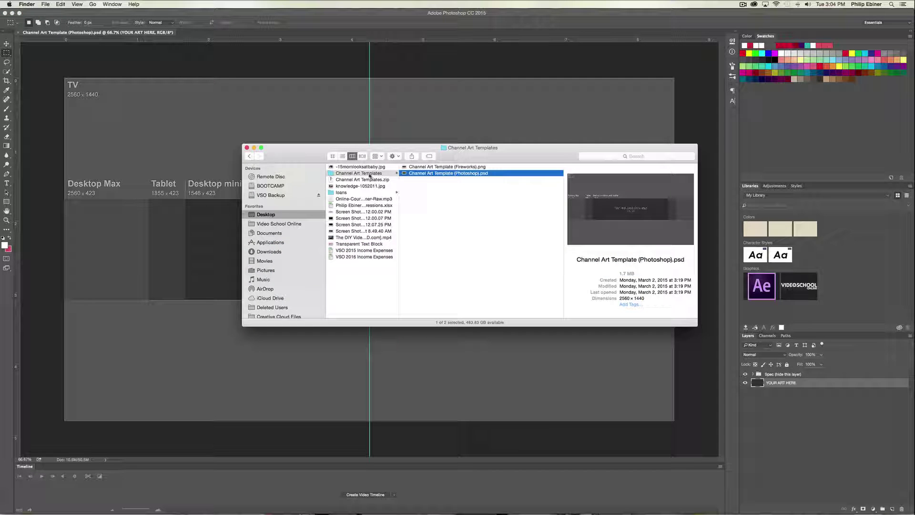
pyautogui.click(358, 185)
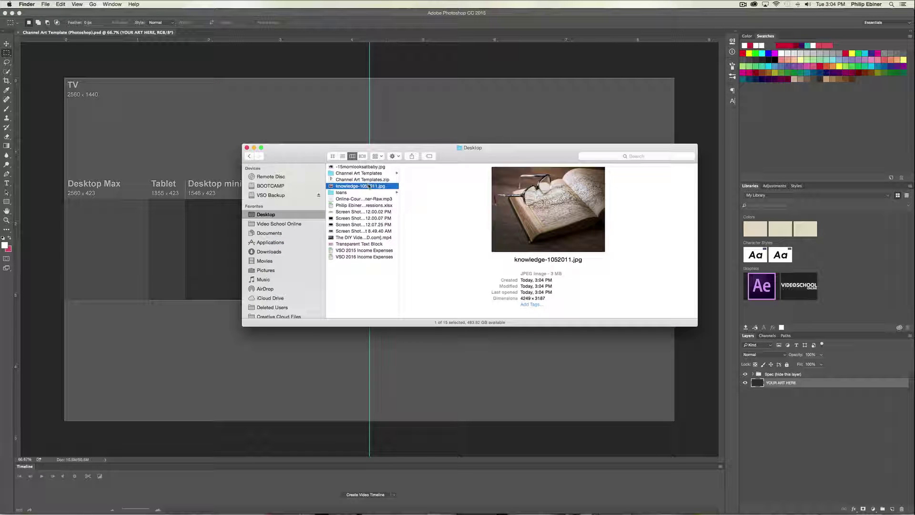
pyautogui.moveTo(365, 186); pyautogui.dragTo(139, 139)
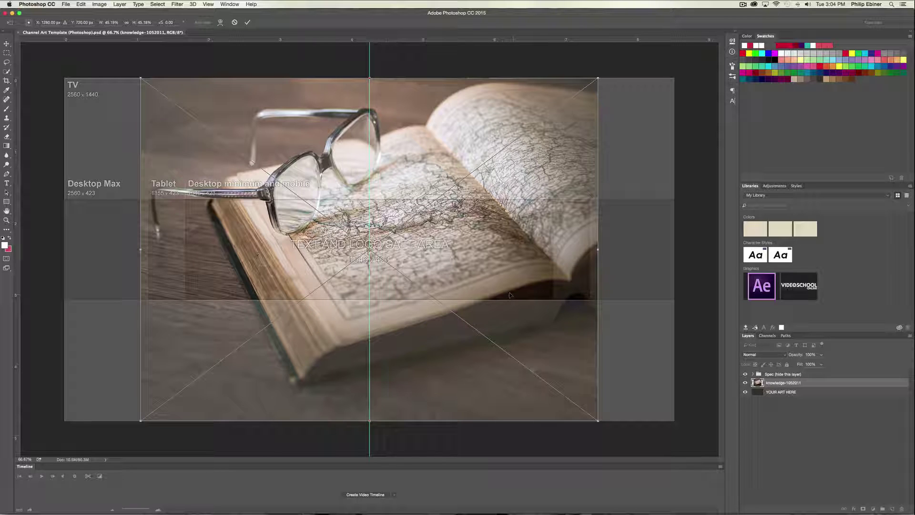
# Scale the placed photo to about 65%, rotate it about 4.9° clockwise, and position it to cover the whole canvas.
pyautogui.moveTo(141, 77); pyautogui.dragTo(38, 45)
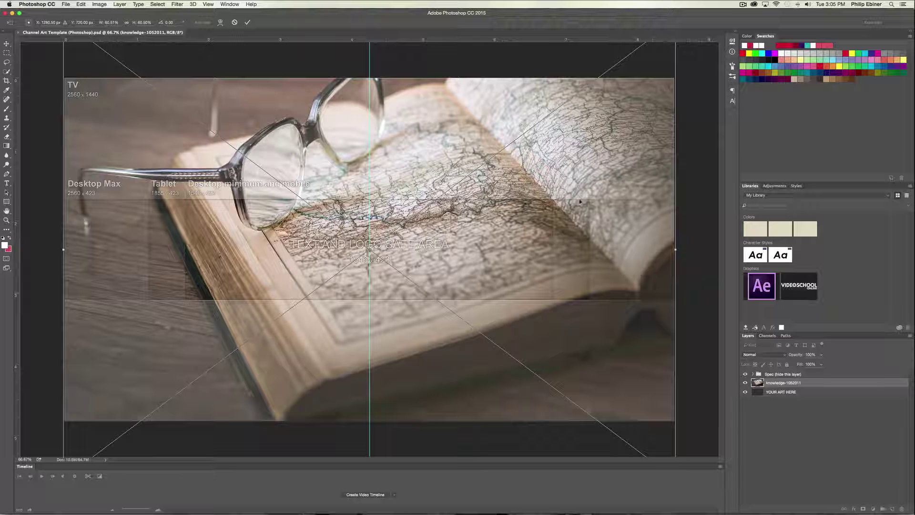
pyautogui.moveTo(234, 264); pyautogui.dragTo(235, 228)
pyautogui.moveTo(296, 230); pyautogui.dragTo(297, 240)
pyautogui.moveTo(677, 451); pyautogui.dragTo(705, 452)
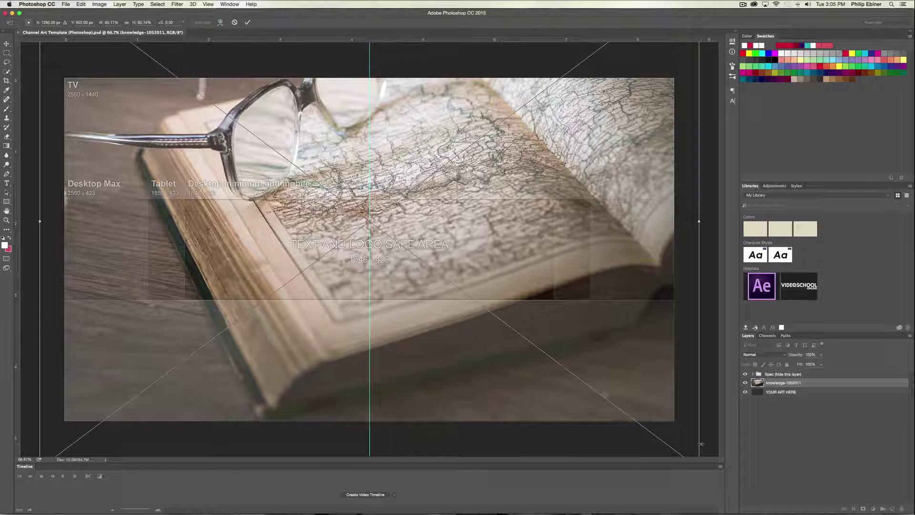
pyautogui.moveTo(704, 442); pyautogui.dragTo(678, 463)
pyautogui.moveTo(453, 239)
pyautogui.mouseDown()
pyautogui.moveTo(458, 260)
pyautogui.moveTo(462, 245)
pyautogui.mouseUp()
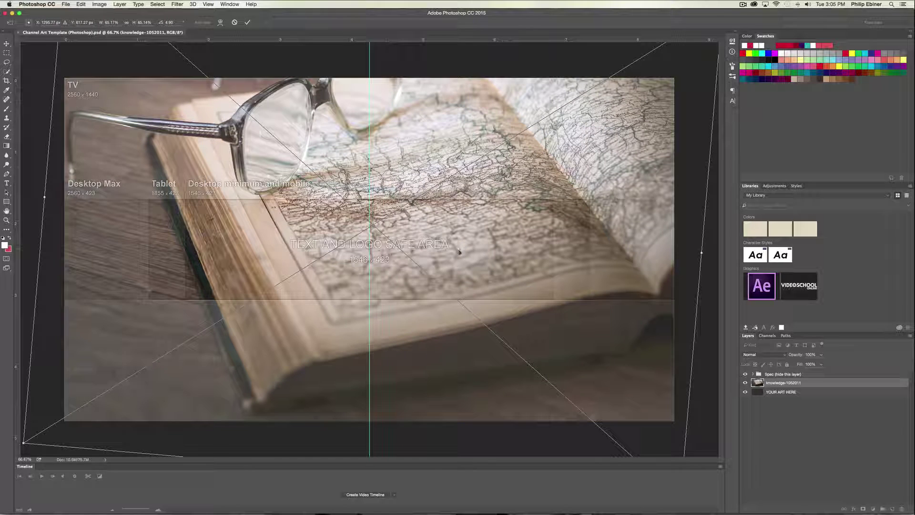
pyautogui.press('Return')
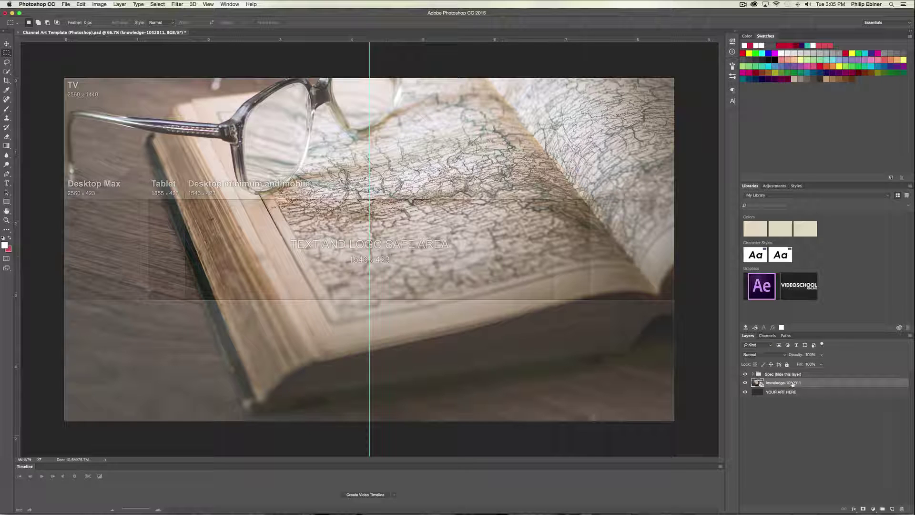
# Toggle the visibility of the "Spec (hide this layer)" group to compare the art with and without the guides.
pyautogui.click(763, 414)
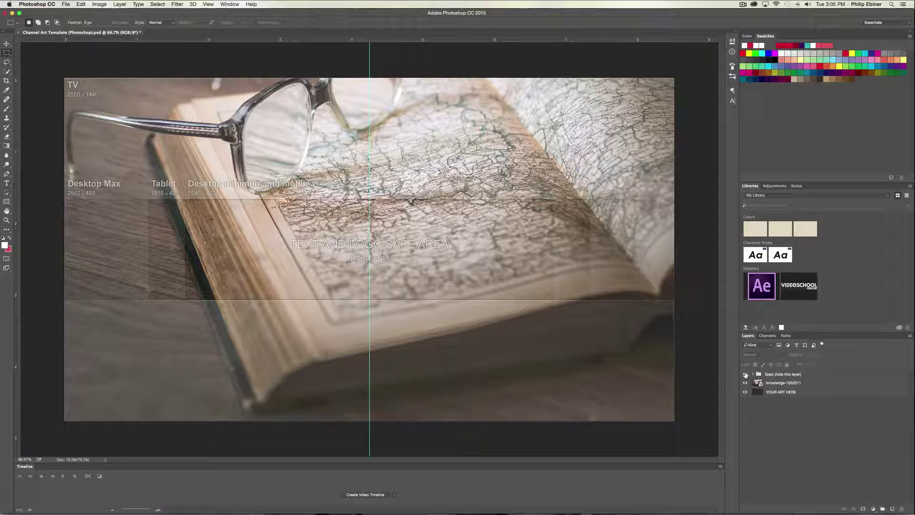
pyautogui.click(746, 375)
pyautogui.click(745, 374)
pyautogui.click(745, 374)
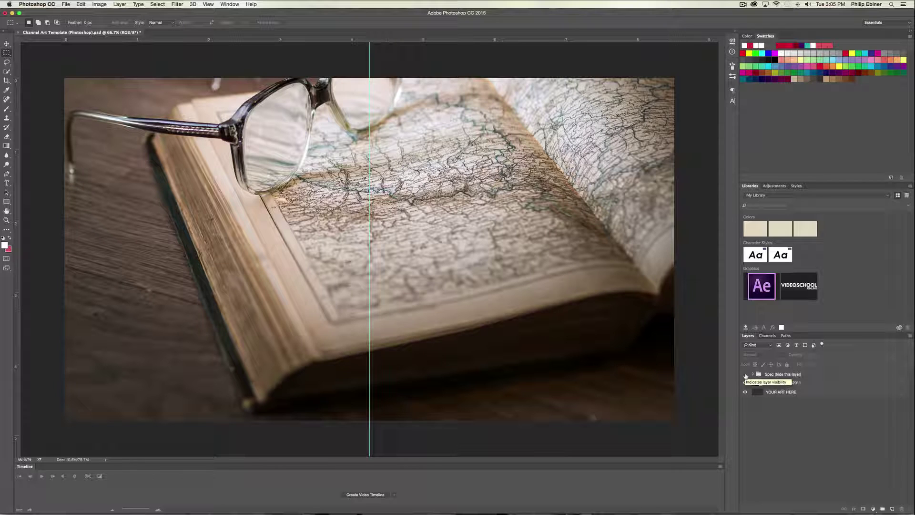
pyautogui.click(746, 375)
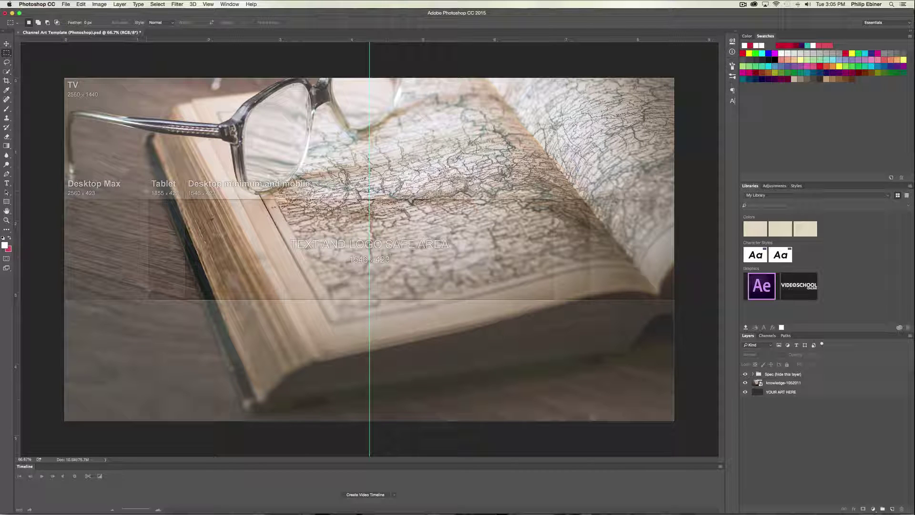
# Collapse the "Spec (hide this layer)" group and lock it against accidental text edits.
pyautogui.click(7, 183)
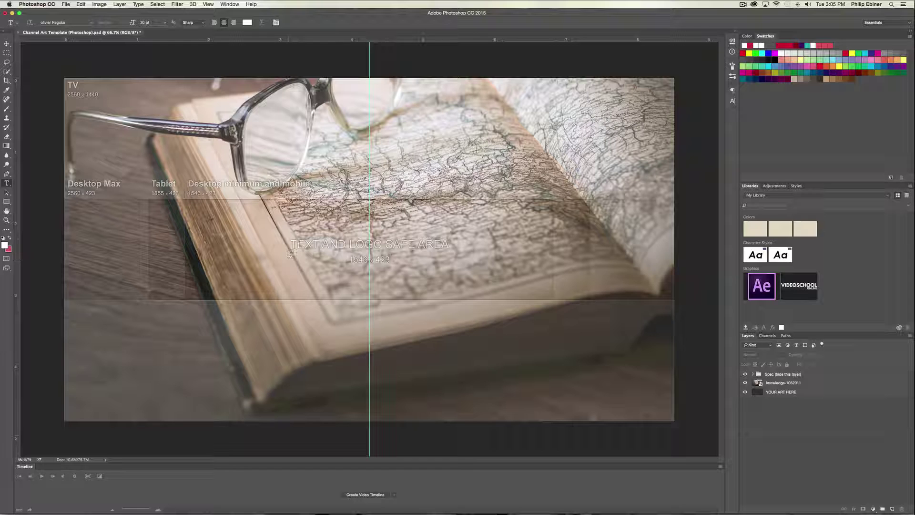
pyautogui.click(291, 244)
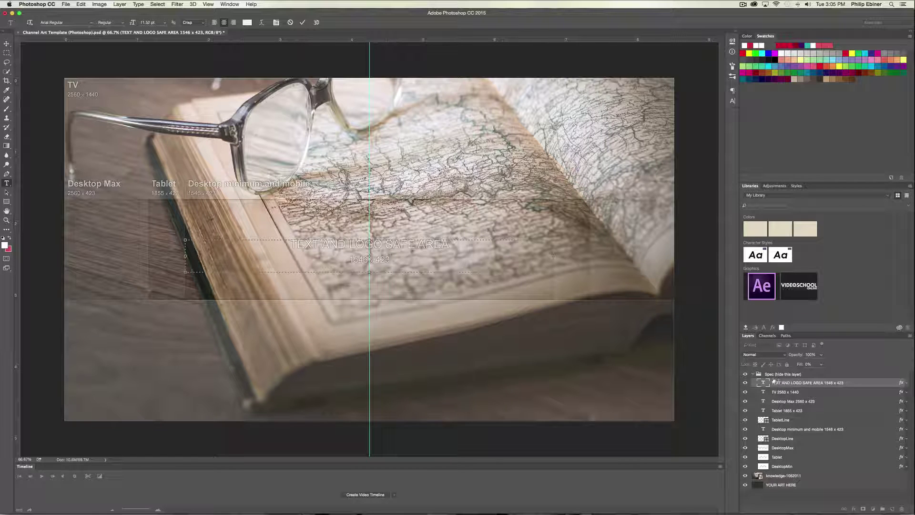
pyautogui.click(754, 375)
pyautogui.click(754, 375)
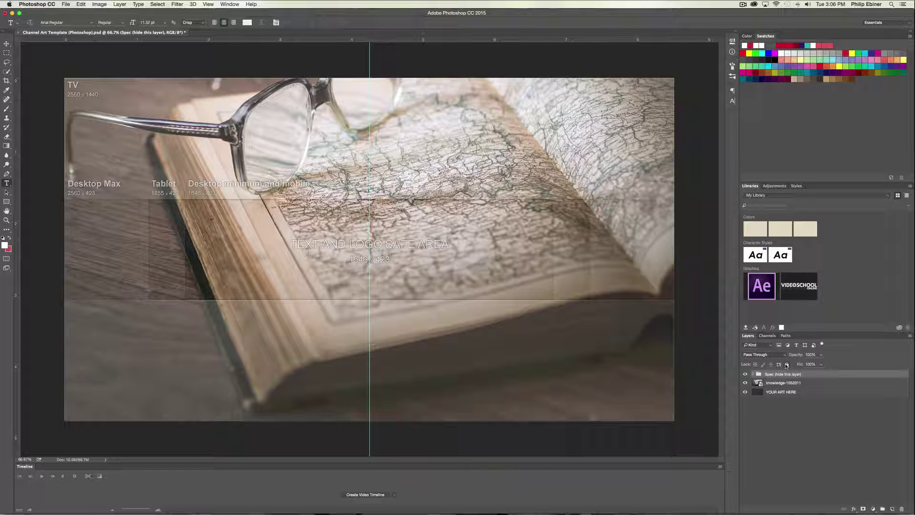
pyautogui.click(787, 366)
pyautogui.click(788, 414)
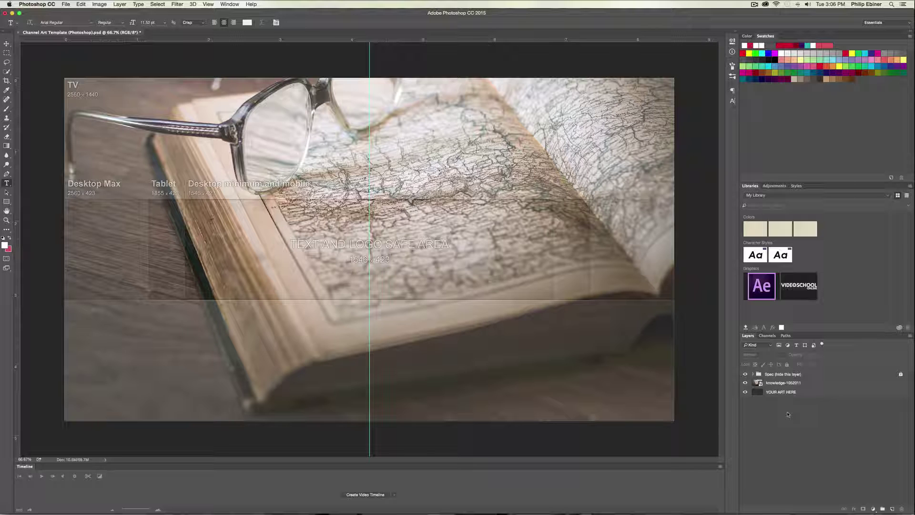
# Add a text layer over the safe area reading the channel owner's first name in possessive form plus "Travel Channel".
pyautogui.click(268, 221)
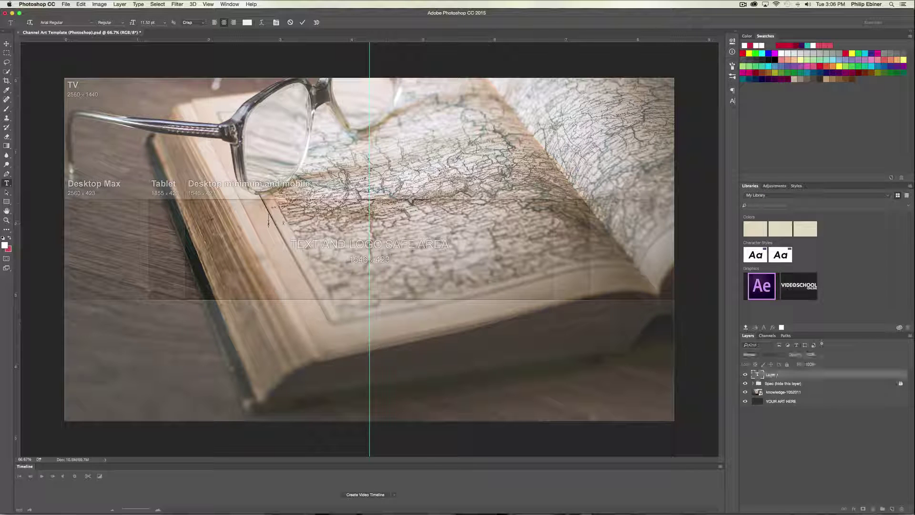
pyautogui.write('Phil')
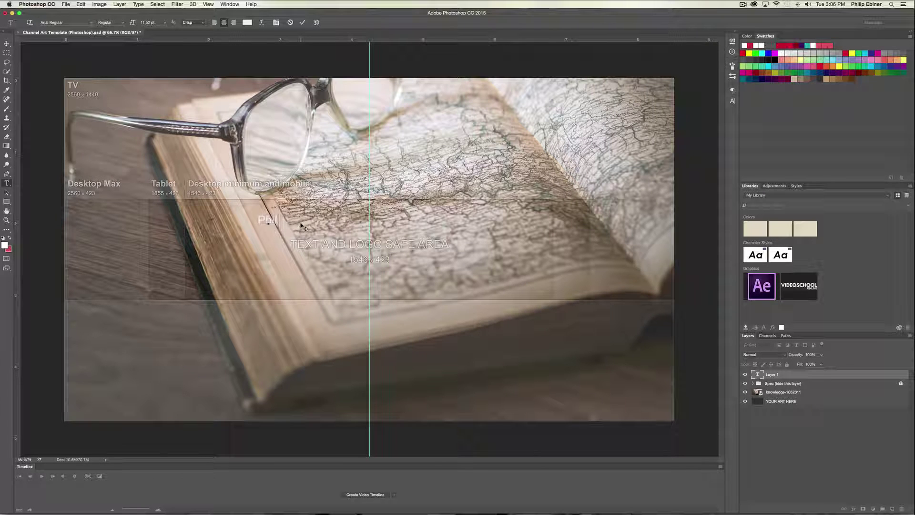
pyautogui.write("ip's Travel Channel")
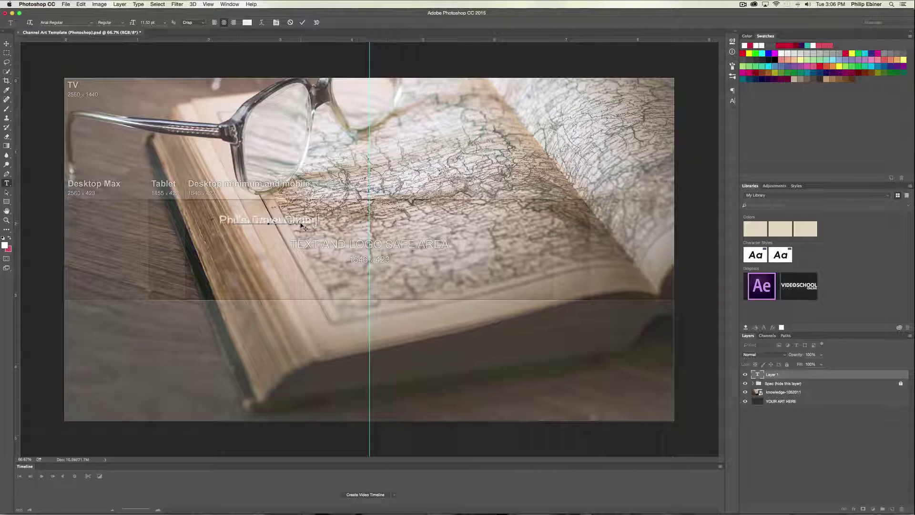
pyautogui.press('super+Return')
pyautogui.press('v')
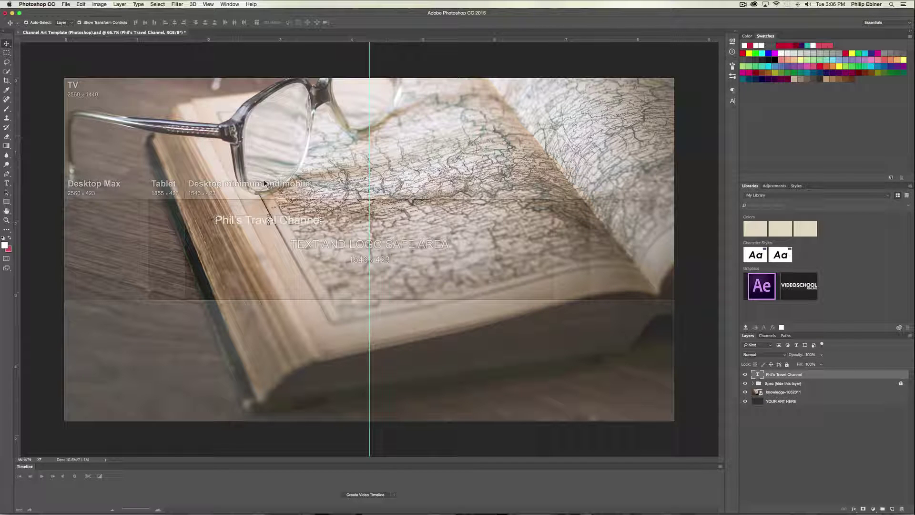
# Scale the title text to about 209% and center it on the vertical guide inside the safe area.
pyautogui.press('super+t')
pyautogui.moveTo(323, 216); pyautogui.dragTo(441, 189)
pyautogui.moveTo(391, 206); pyautogui.dragTo(445, 243)
pyautogui.click(733, 101)
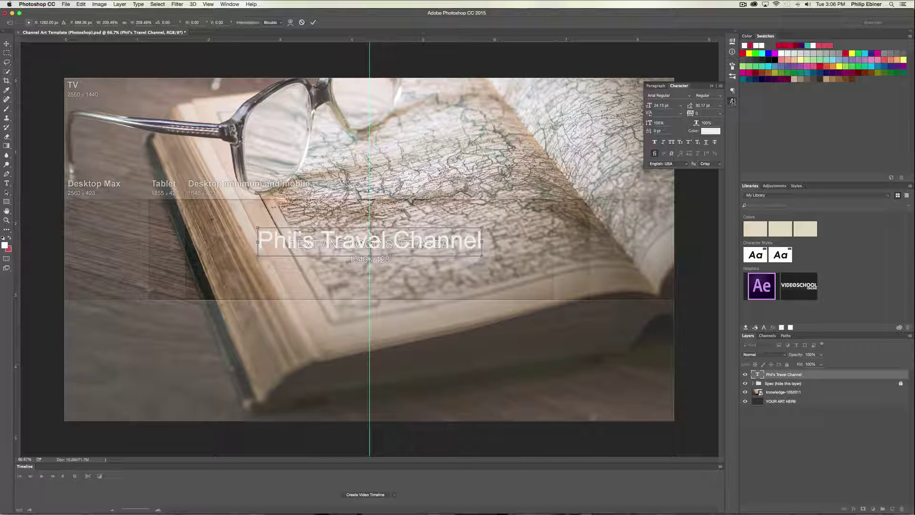
pyautogui.press('Return')
# Set the title in League Spartan with All Caps and move it slightly down within the safe area.
pyautogui.click(667, 96)
pyautogui.write('league')
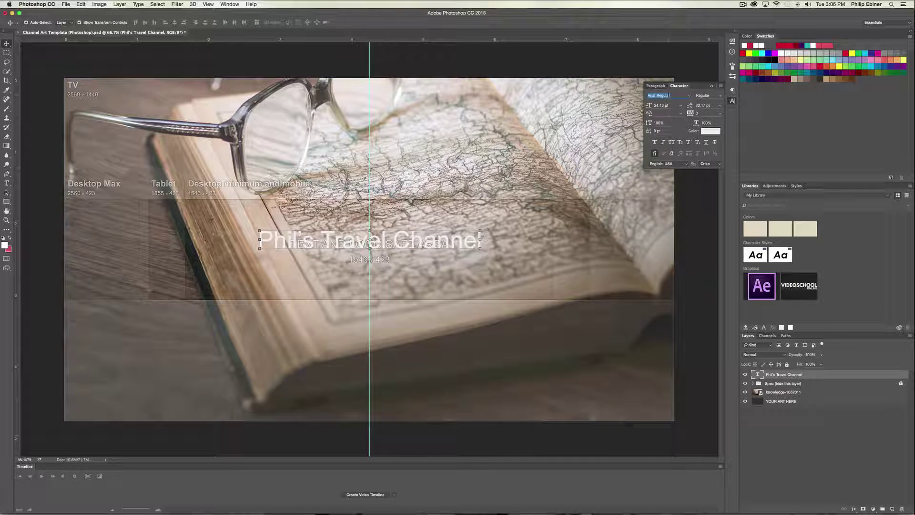
pyautogui.write(' spa')
pyautogui.press('Return')
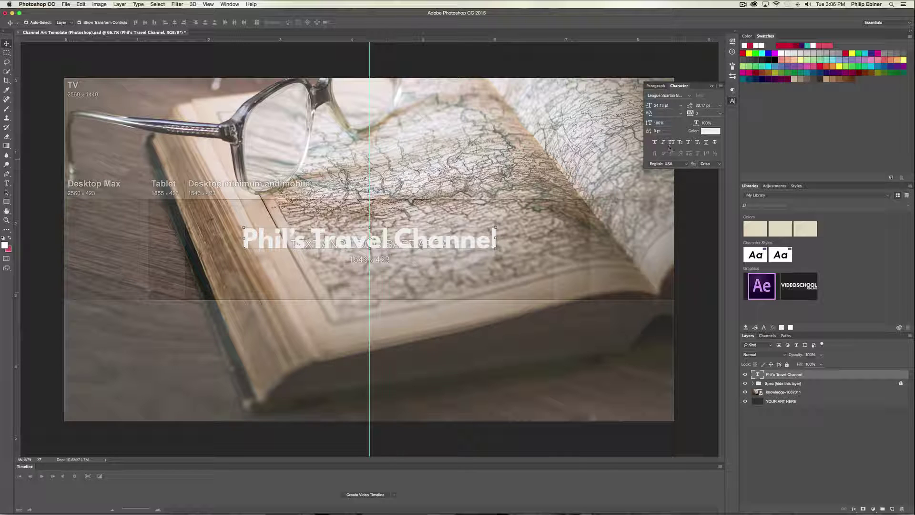
pyautogui.click(671, 142)
pyautogui.moveTo(437, 245); pyautogui.dragTo(437, 251)
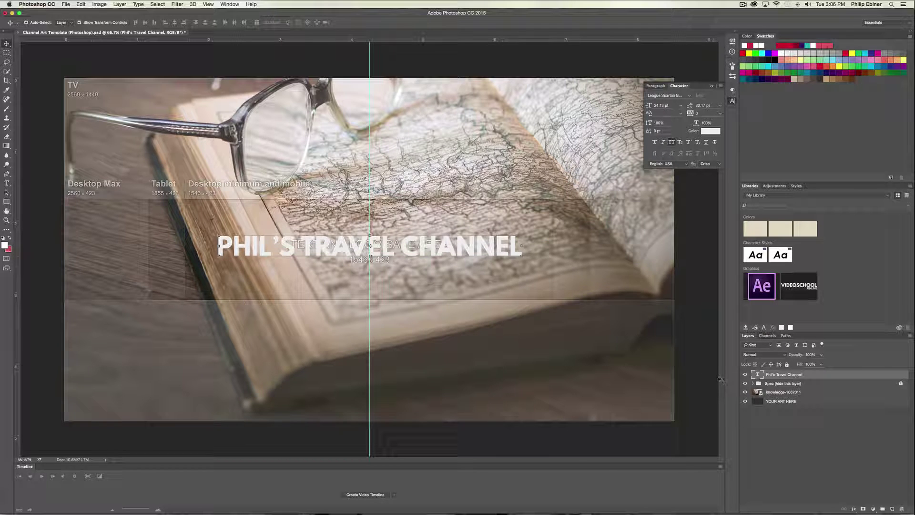
# Unlock and hide the "Spec (hide this layer)" group, and reselect the title text layer.
pyautogui.click(791, 384)
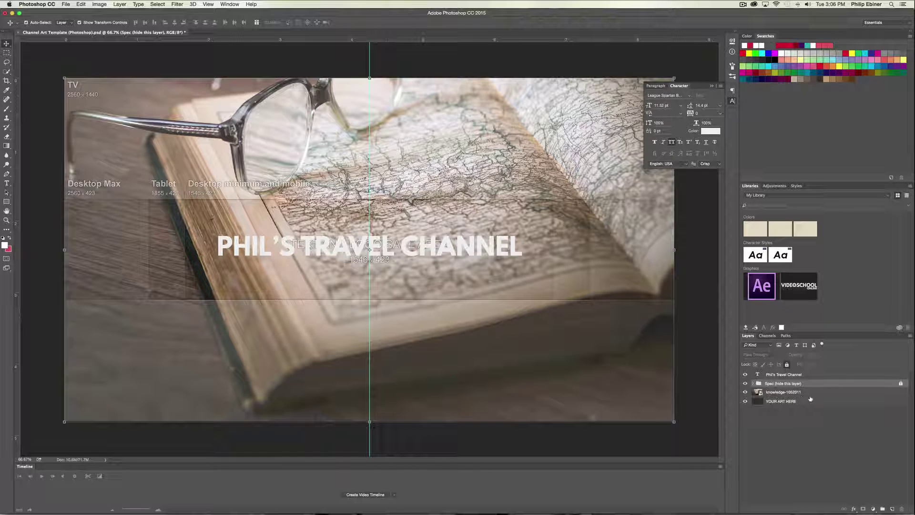
pyautogui.click(901, 384)
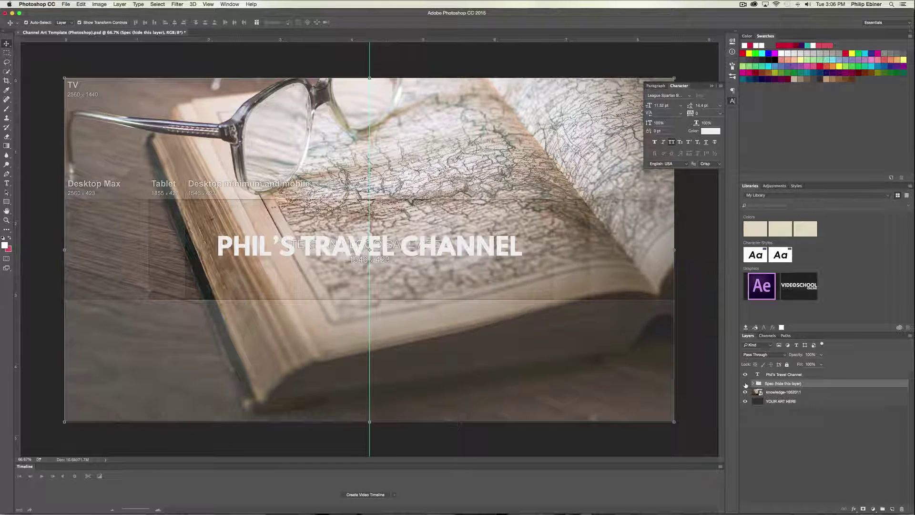
pyautogui.click(745, 383)
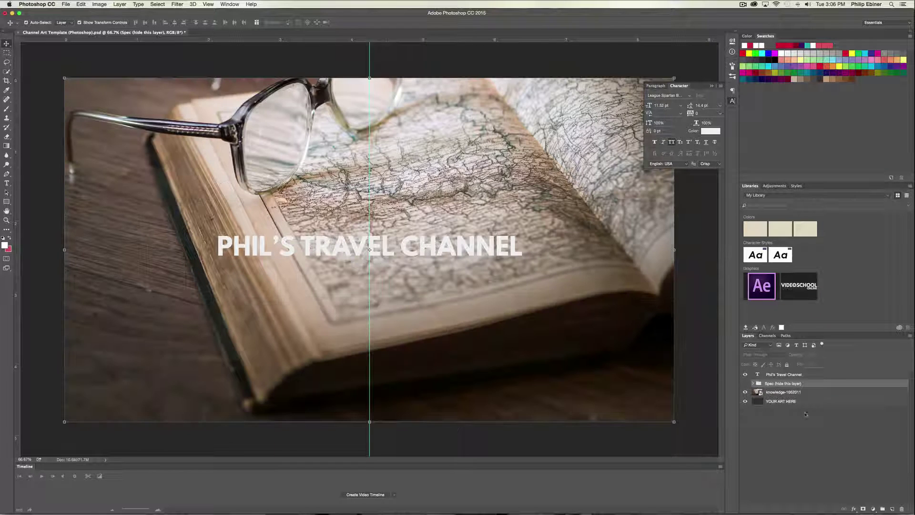
pyautogui.click(345, 257)
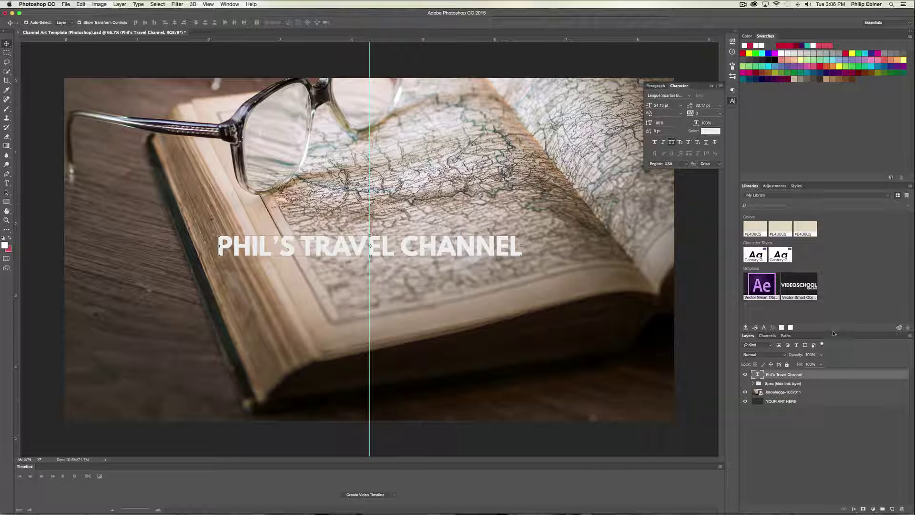
# Scale the title down to about 74% around its center and recolor its text to a muted blue (RGB 88, 105, 171).
pyautogui.moveTo(522, 236); pyautogui.dragTo(483, 239)
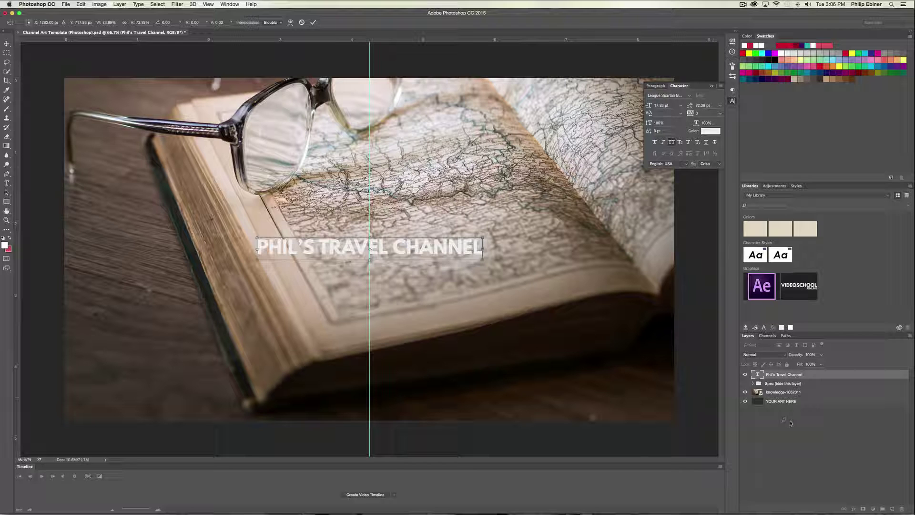
pyautogui.press('Return')
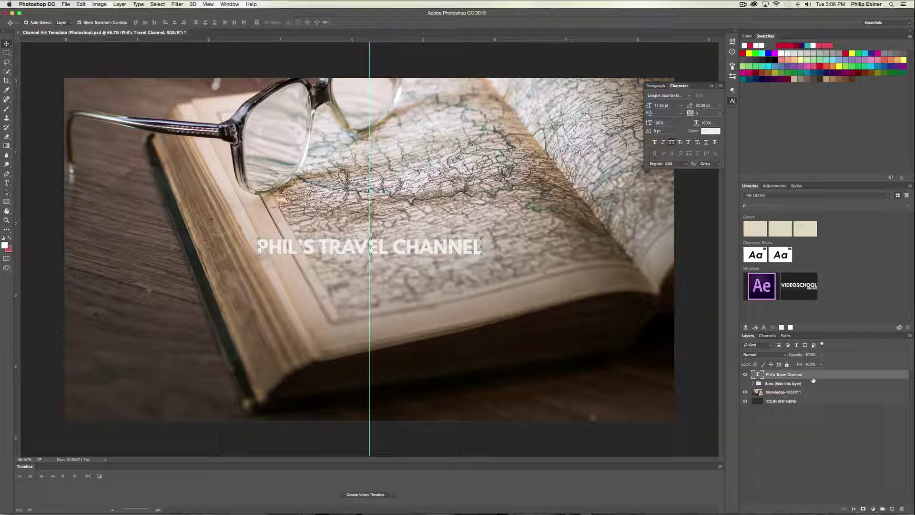
pyautogui.click(710, 131)
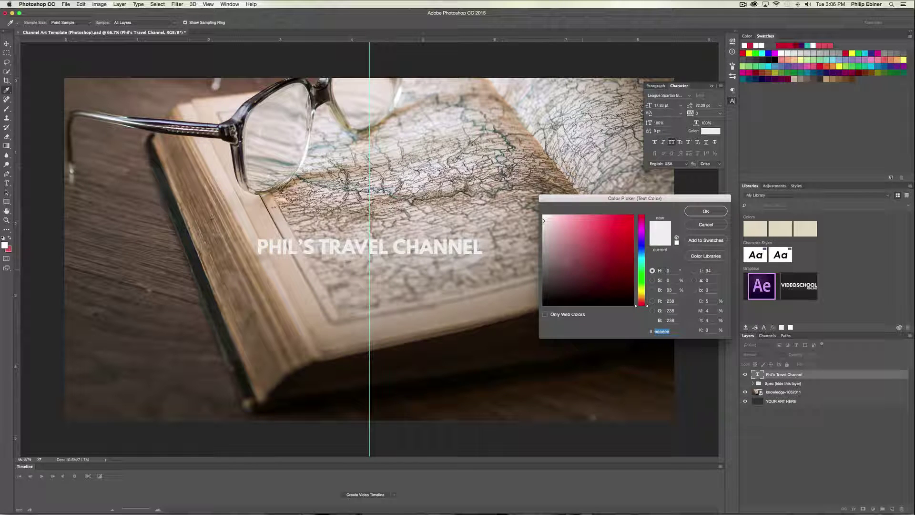
pyautogui.write('bc0000')
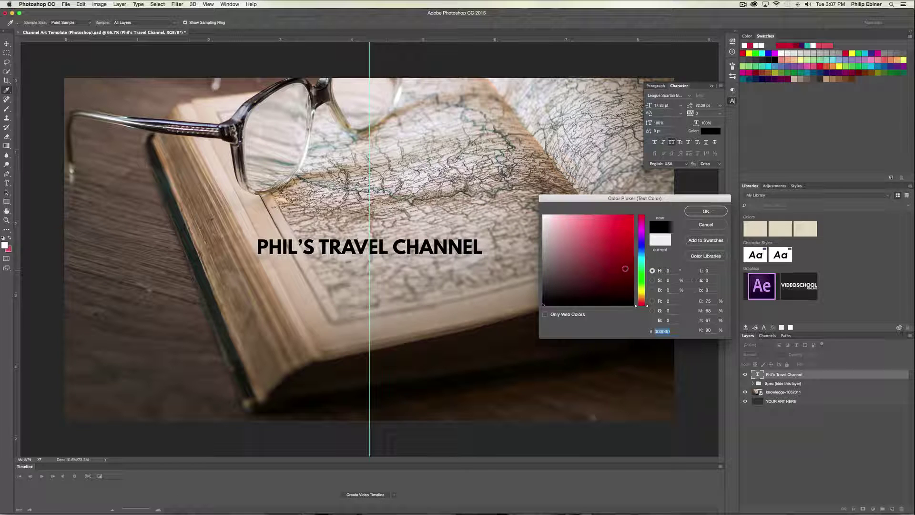
pyautogui.moveTo(613, 251)
pyautogui.mouseDown()
pyautogui.moveTo(591, 265)
pyautogui.moveTo(587, 246)
pyautogui.mouseUp()
pyautogui.moveTo(642, 267); pyautogui.dragTo(644, 246)
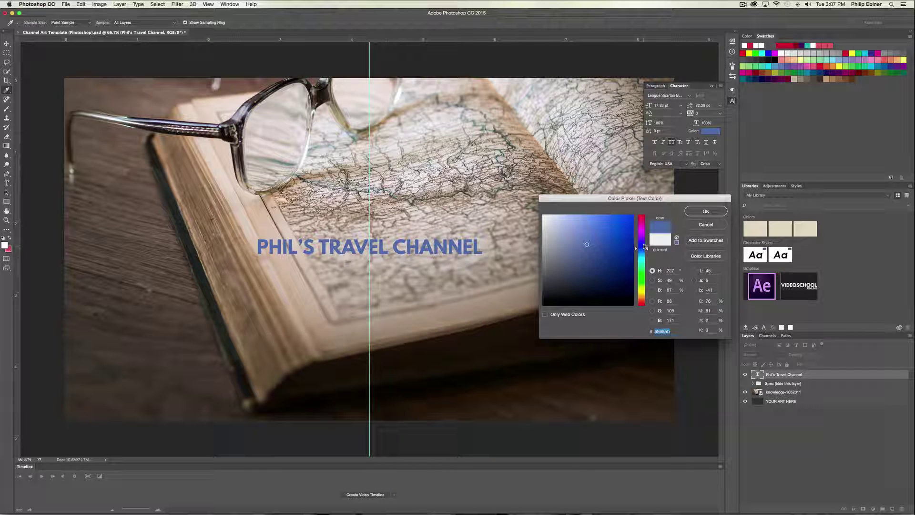
pyautogui.click(706, 211)
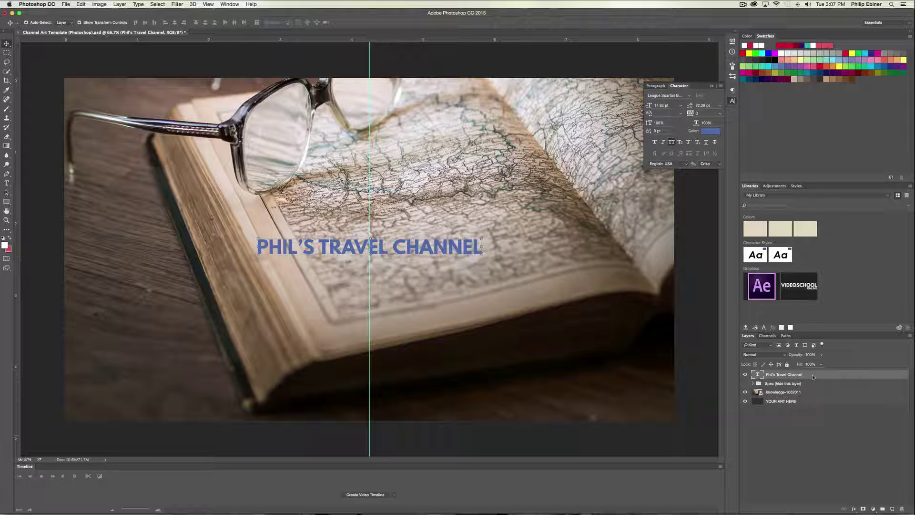
# Add a white outside Stroke effect to the title text layer and deselect the layer.
pyautogui.doubleClick(818, 376)
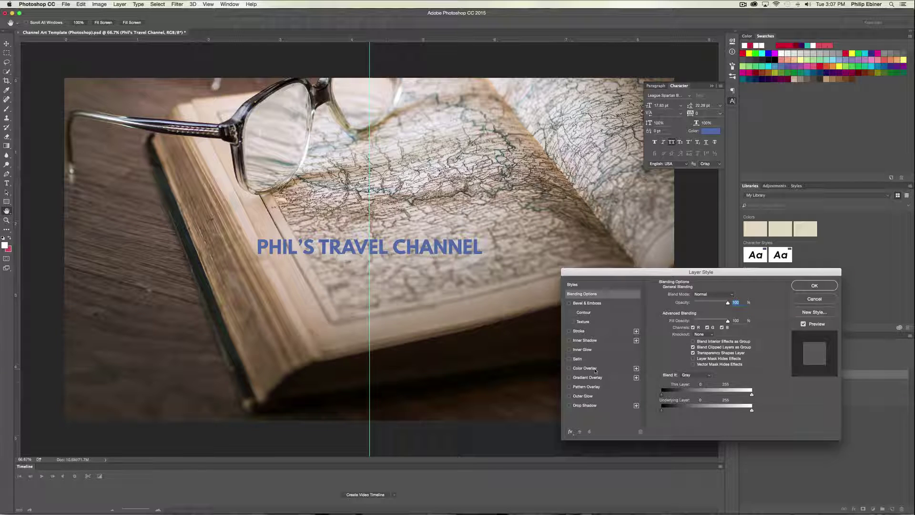
pyautogui.click(579, 330)
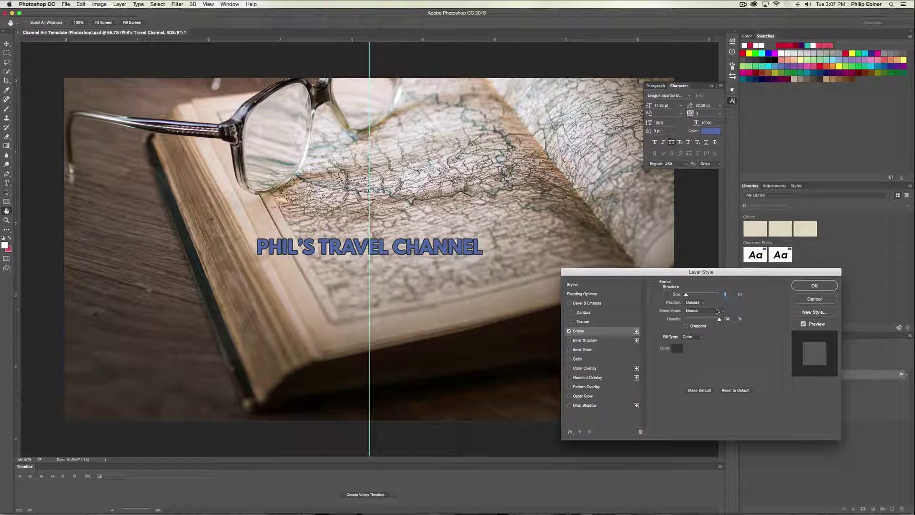
pyautogui.click(677, 348)
pyautogui.click(543, 215)
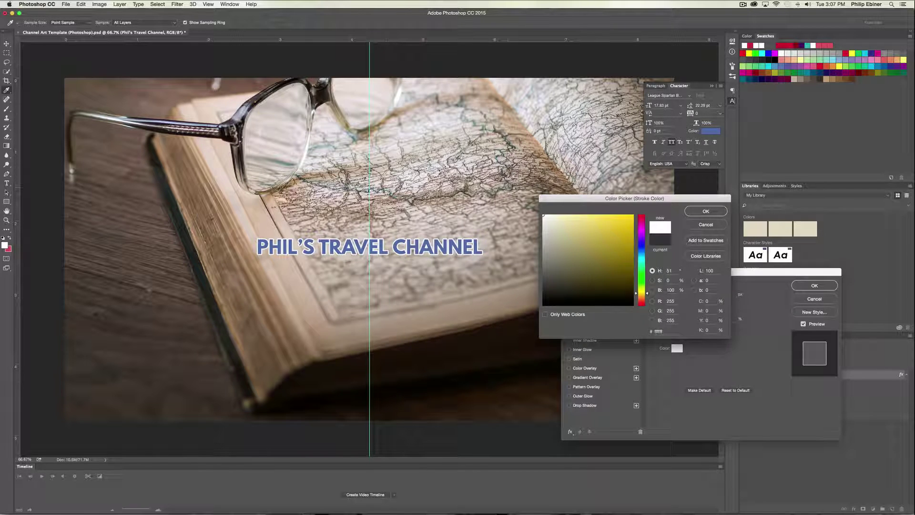
pyautogui.click(706, 211)
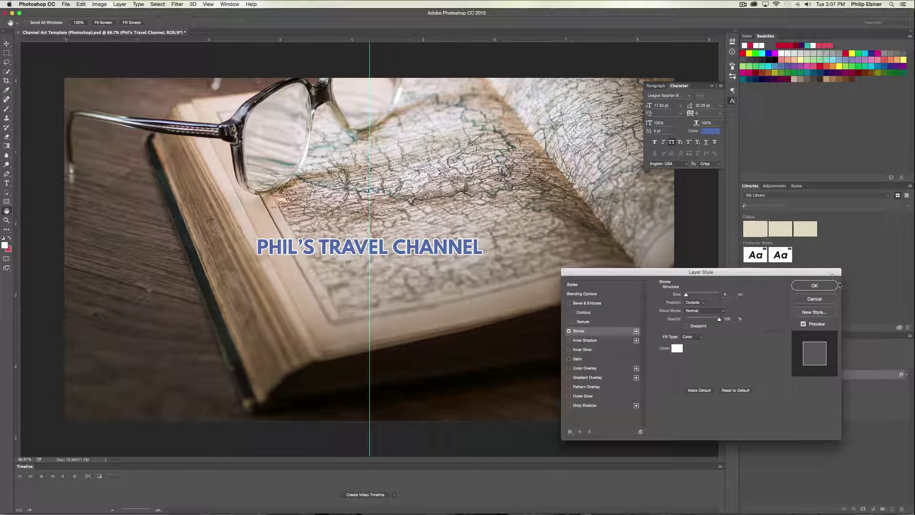
pyautogui.click(813, 285)
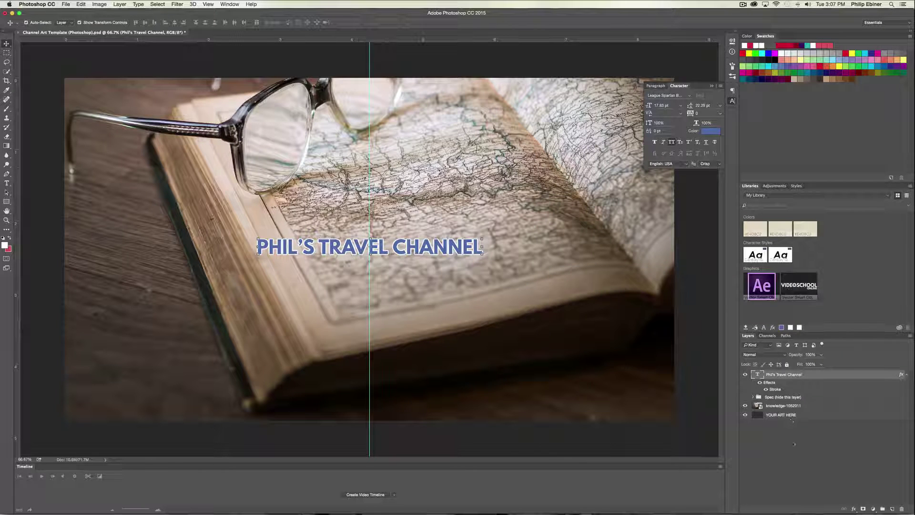
pyautogui.click(811, 460)
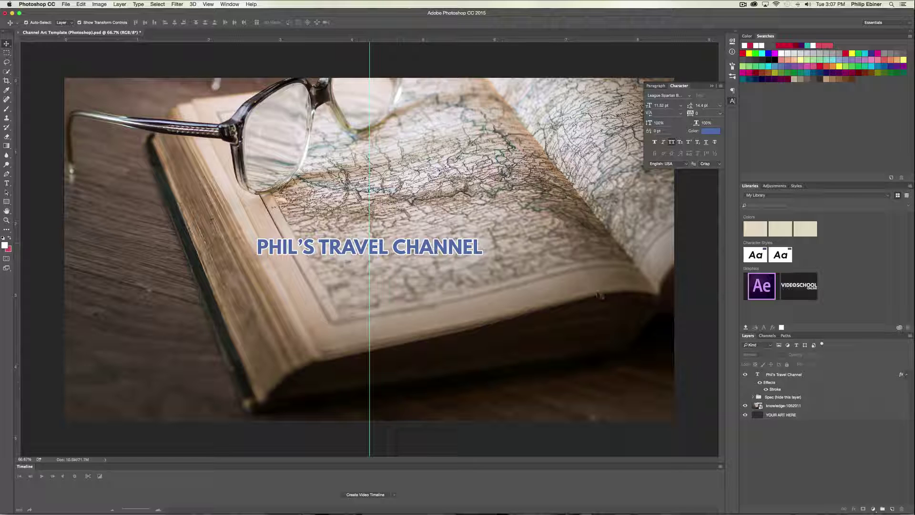
# Check the title placement against the template's safe area by temporarily showing the spec group and hiding the title.
pyautogui.click(745, 397)
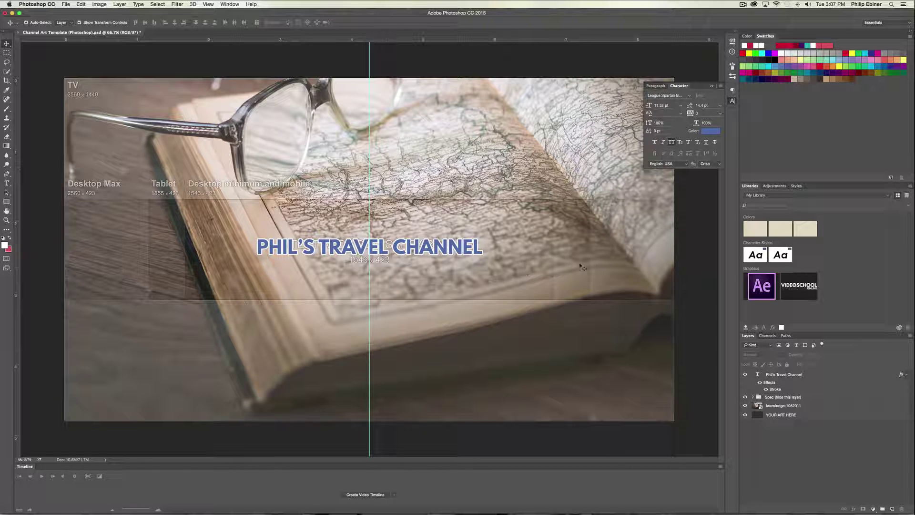
pyautogui.click(746, 375)
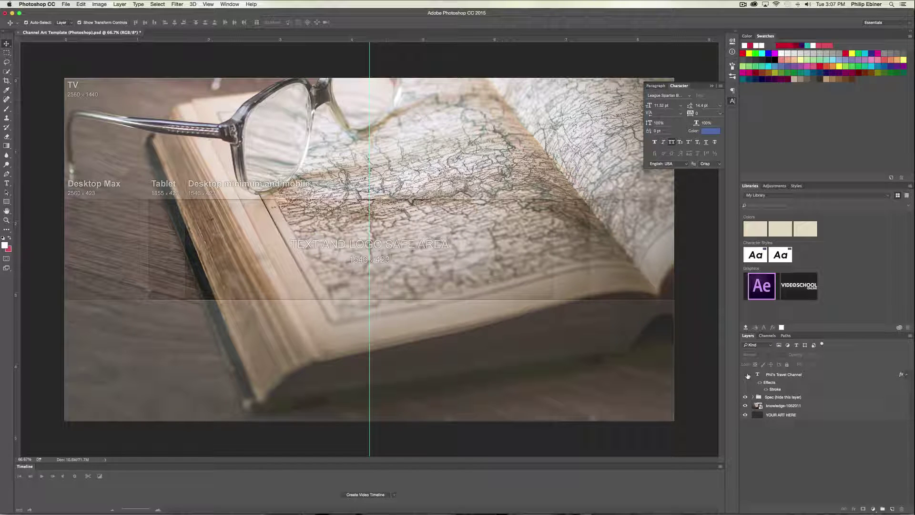
pyautogui.click(746, 375)
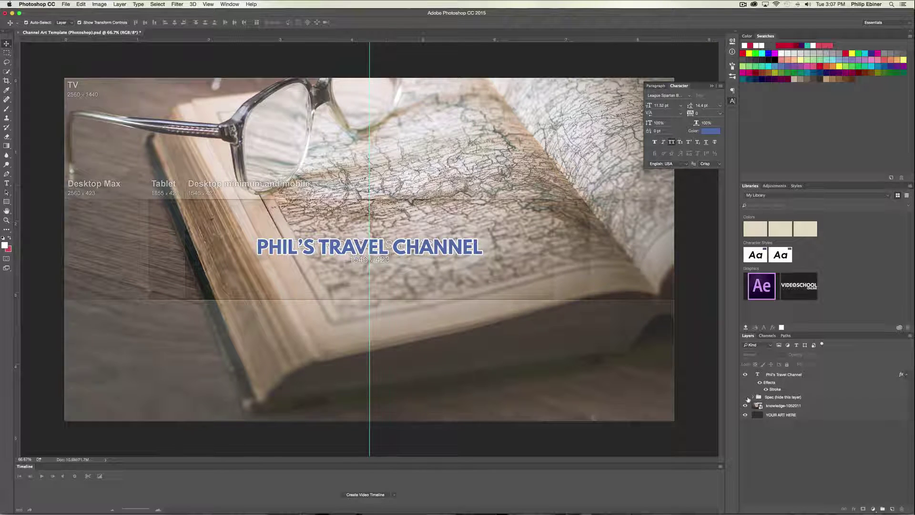
pyautogui.click(746, 397)
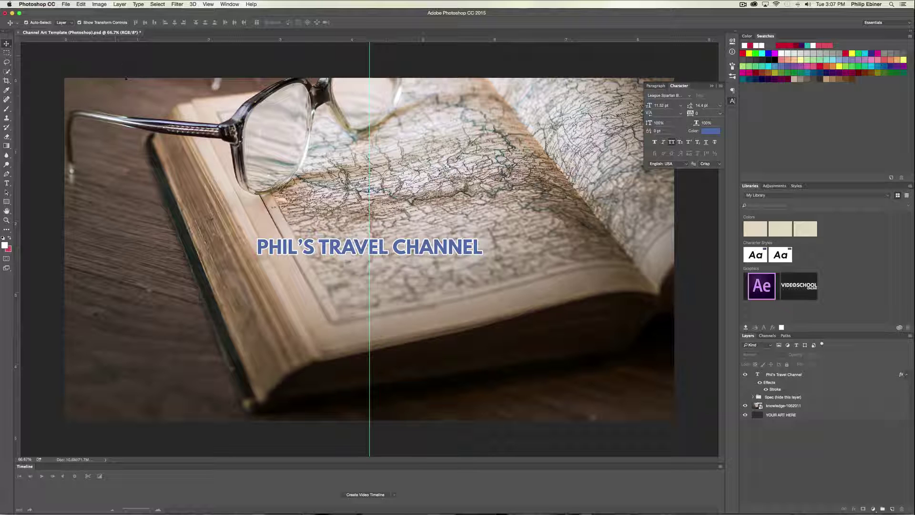
# Save a highest-quality JPEG copy in Channel Art Templates, named with the channel owner's first name plus "Travel Channel Art Work".
pyautogui.click(66, 4)
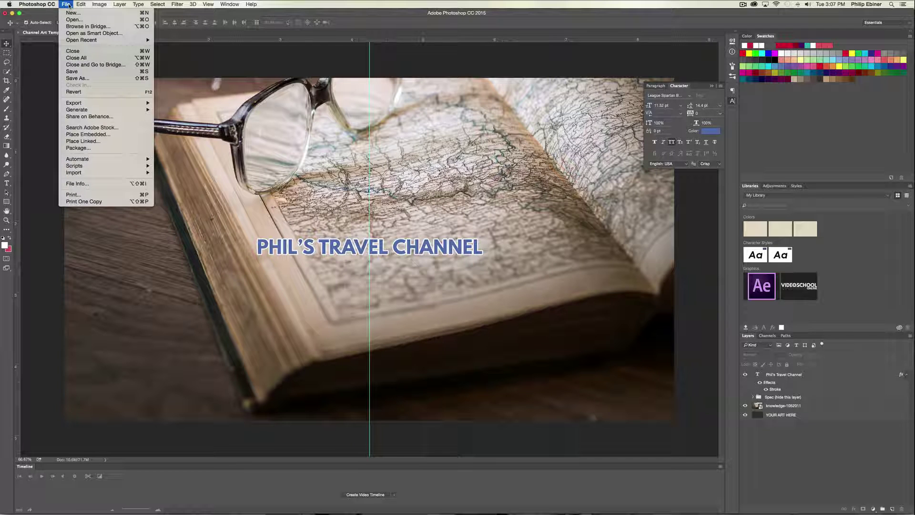
pyautogui.moveTo(85, 103)
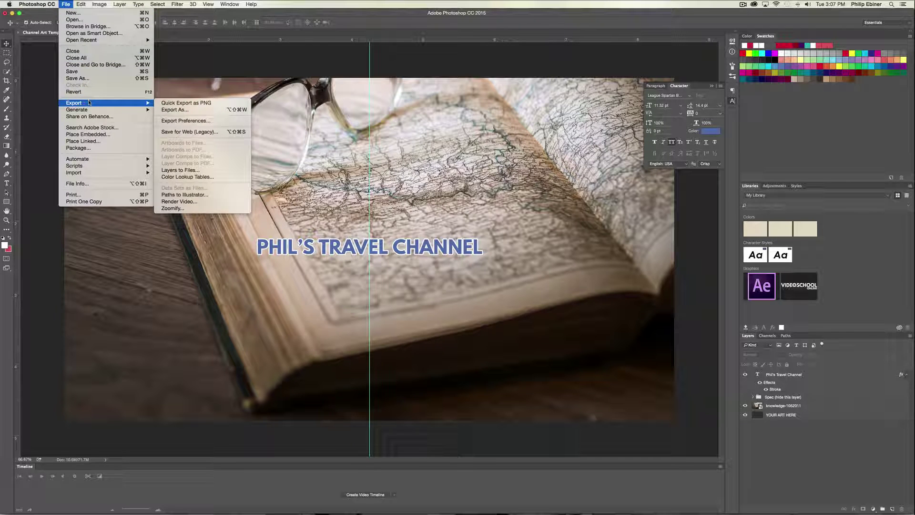
pyautogui.click(104, 79)
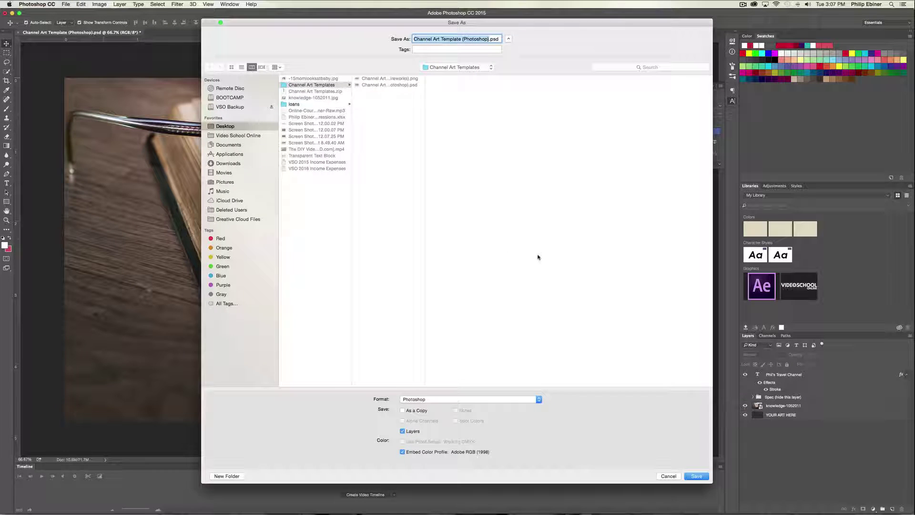
pyautogui.click(435, 399)
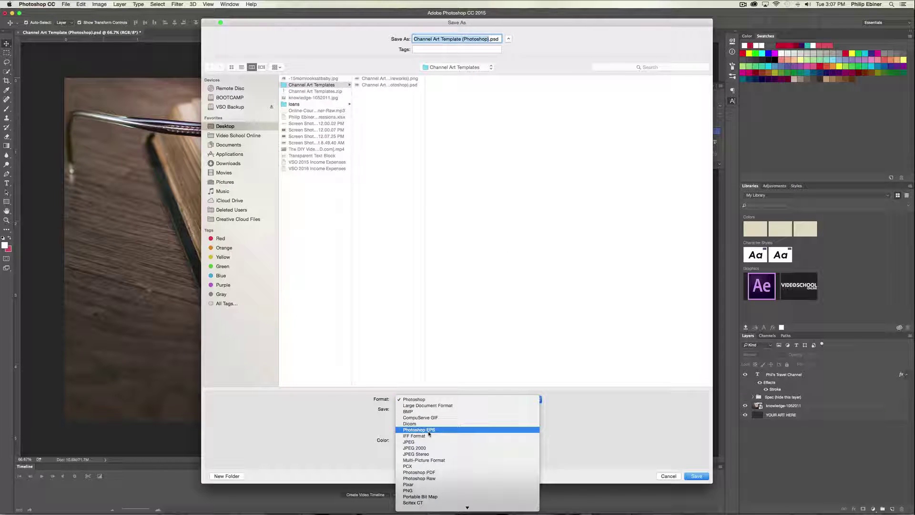
pyautogui.click(409, 442)
pyautogui.press('BackSpace')
pyautogui.write('Phil')
pyautogui.write(' Travel Channe')
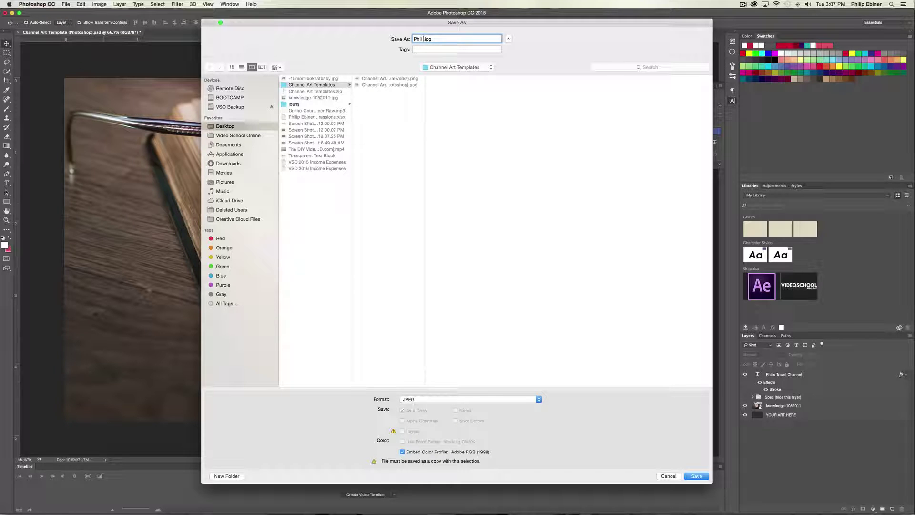
pyautogui.write('l Art Work')
pyautogui.press('Return')
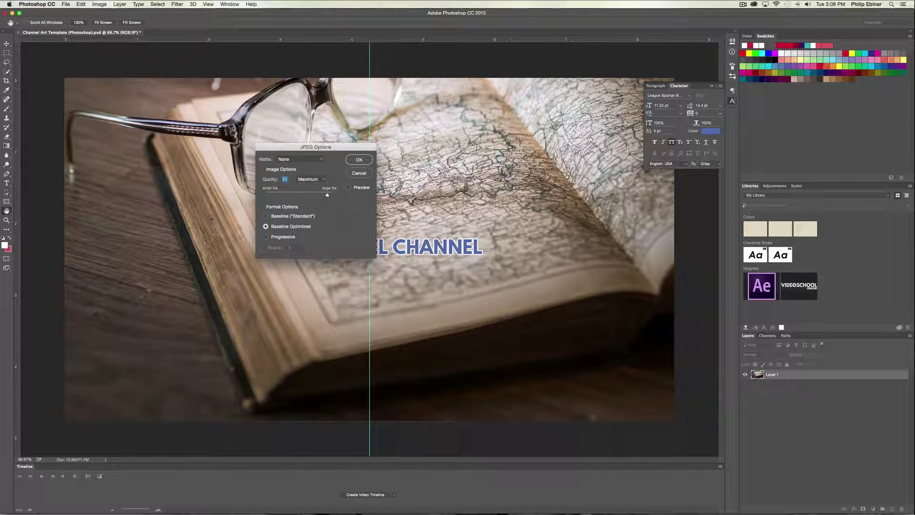
pyautogui.moveTo(327, 195); pyautogui.dragTo(346, 195)
pyautogui.click(358, 160)
# Switch to Finder and preview the saved artwork JPEG in the Channel Art Templates folder.
pyautogui.press('super+Tab')
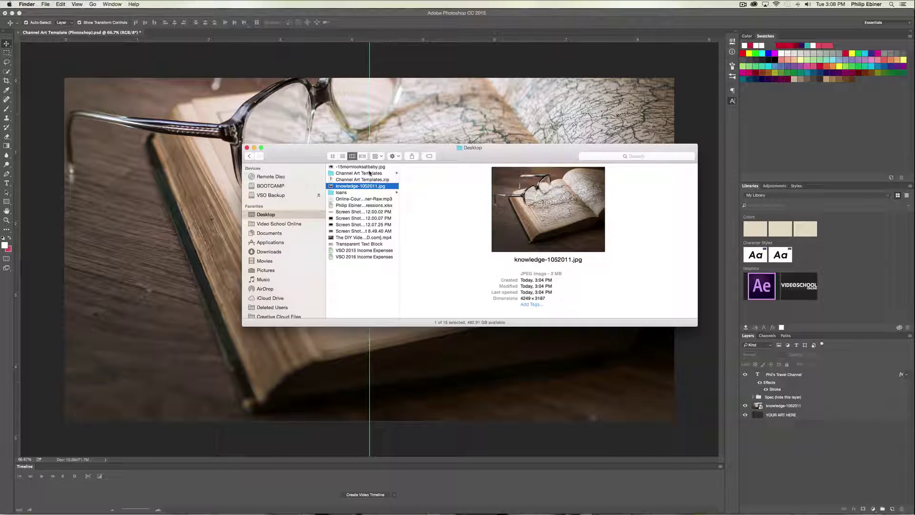
pyautogui.click(370, 173)
pyautogui.click(419, 179)
pyautogui.press('space')
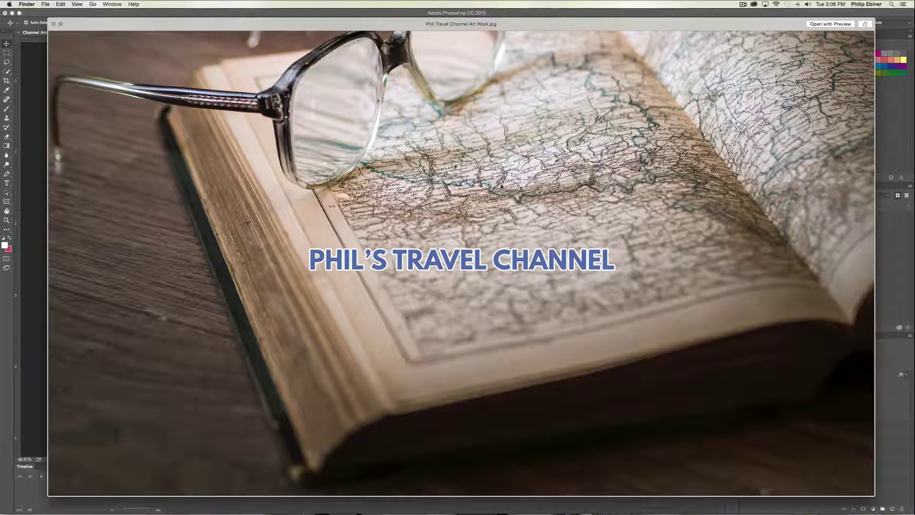
pyautogui.press('space')
# Switch to Chrome and open the signed-in Video School Online YouTube channel page in a new window.
pyautogui.press('super+Tab')
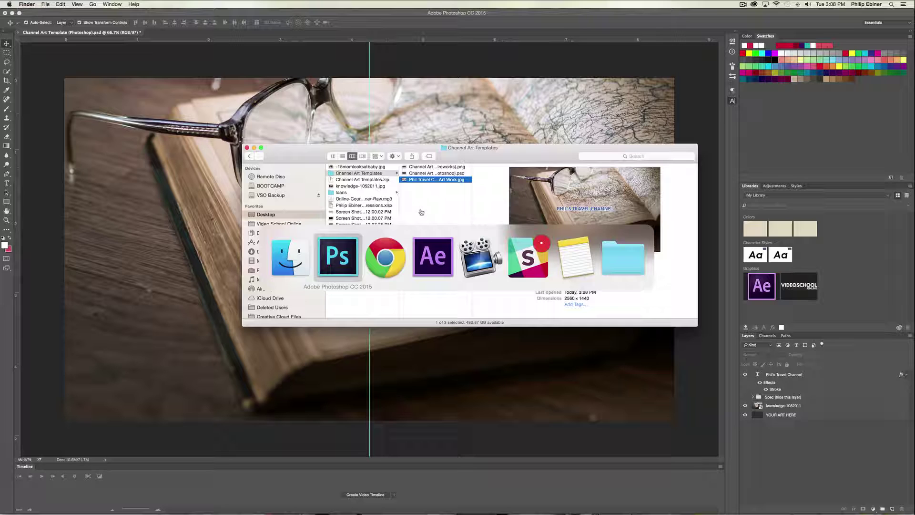
pyautogui.click(378, 252)
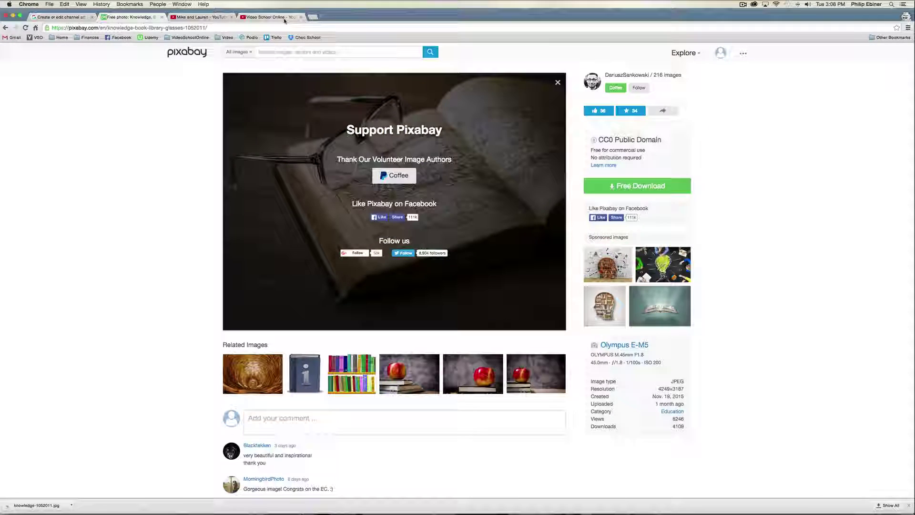
pyautogui.click(303, 18)
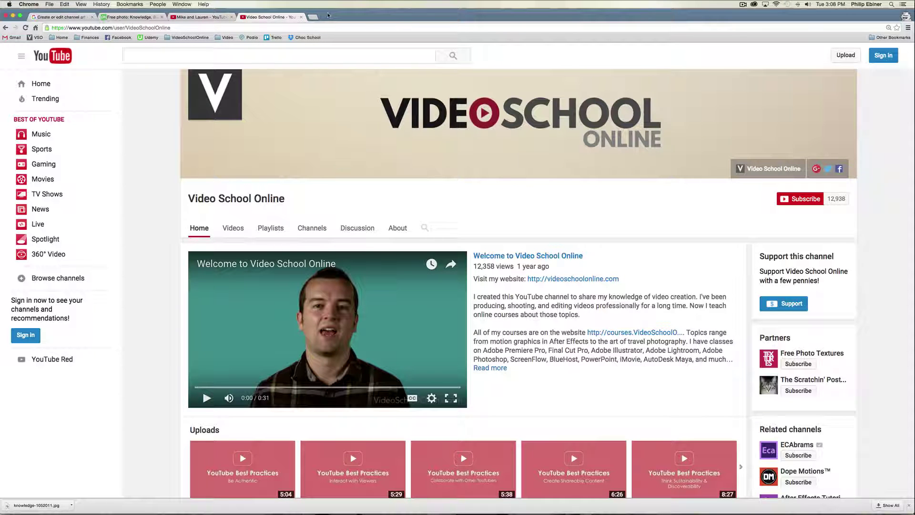
pyautogui.moveTo(337, 16)
pyautogui.mouseDown()
pyautogui.moveTo(332, 203)
pyautogui.moveTo(340, 3)
pyautogui.mouseUp()
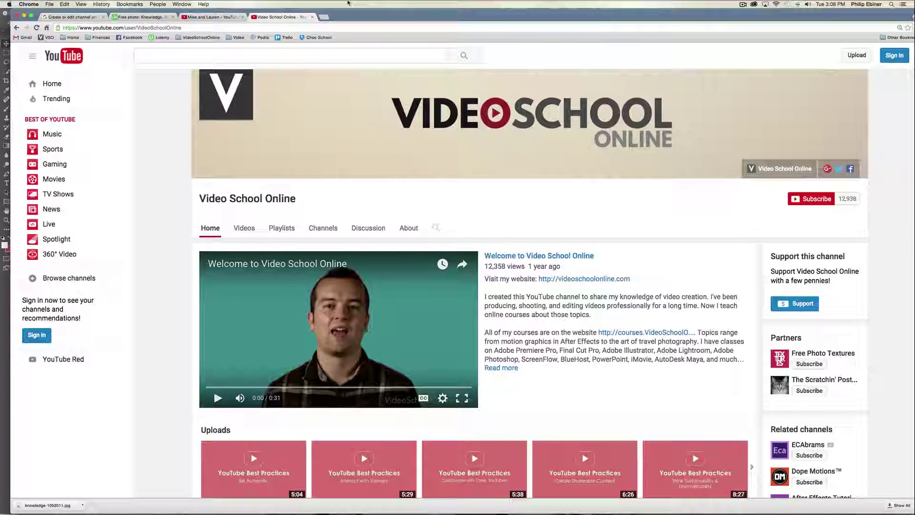
pyautogui.press('super+n')
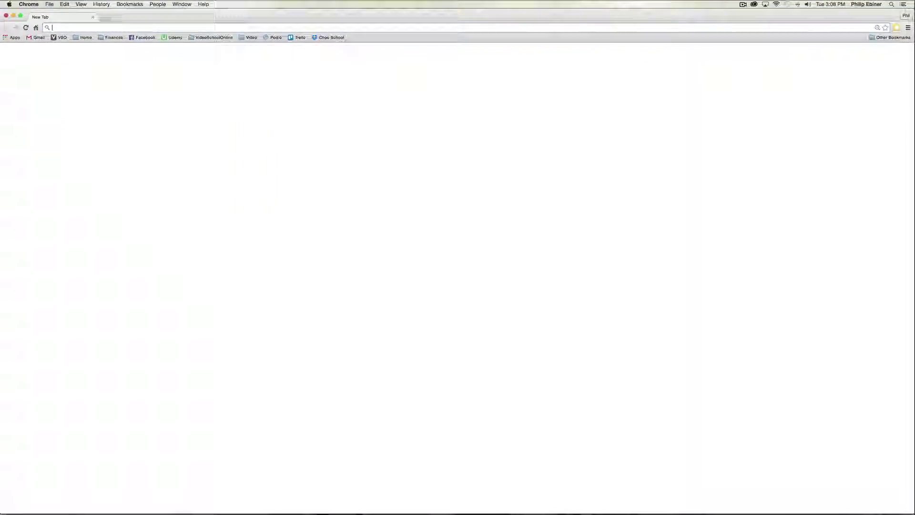
pyautogui.write('you')
pyautogui.press('Down')
pyautogui.press('Return')
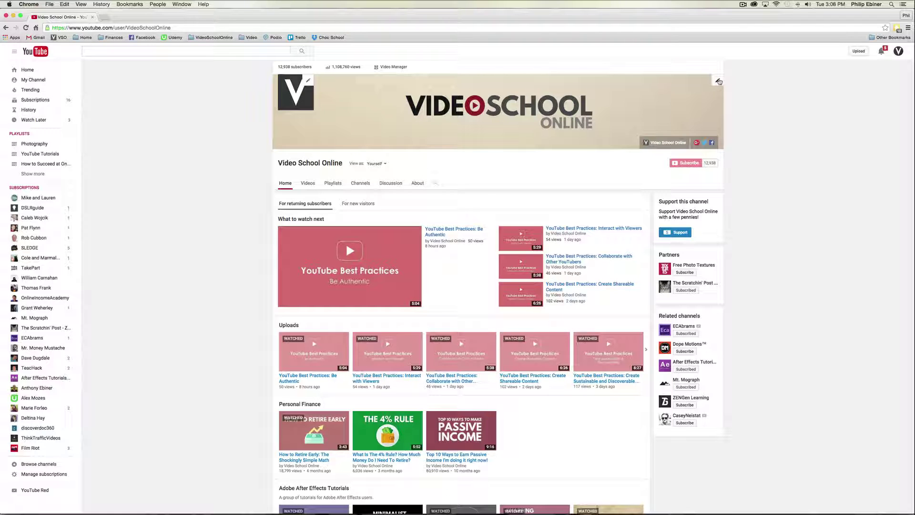
# Edit the channel art and upload the saved artwork JPEG from the Channel Art Templates folder on the Desktop.
pyautogui.click(719, 82)
pyautogui.click(698, 91)
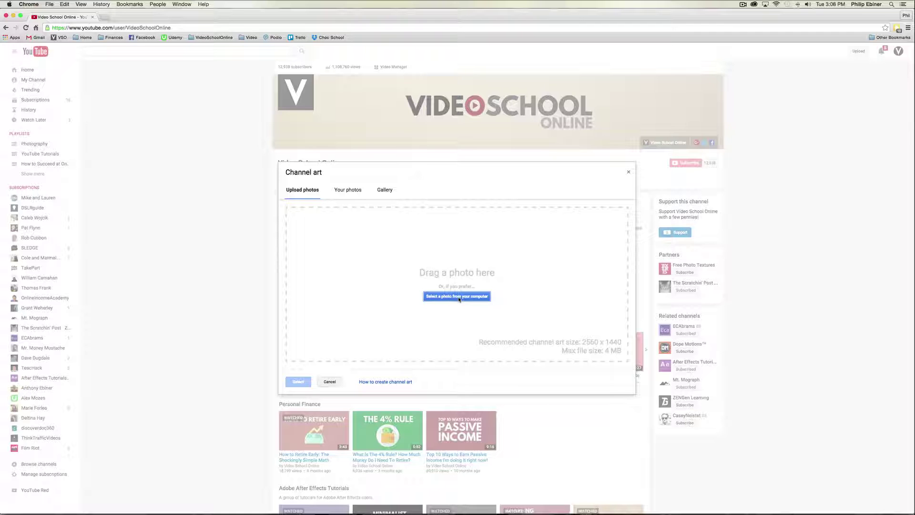
pyautogui.click(461, 297)
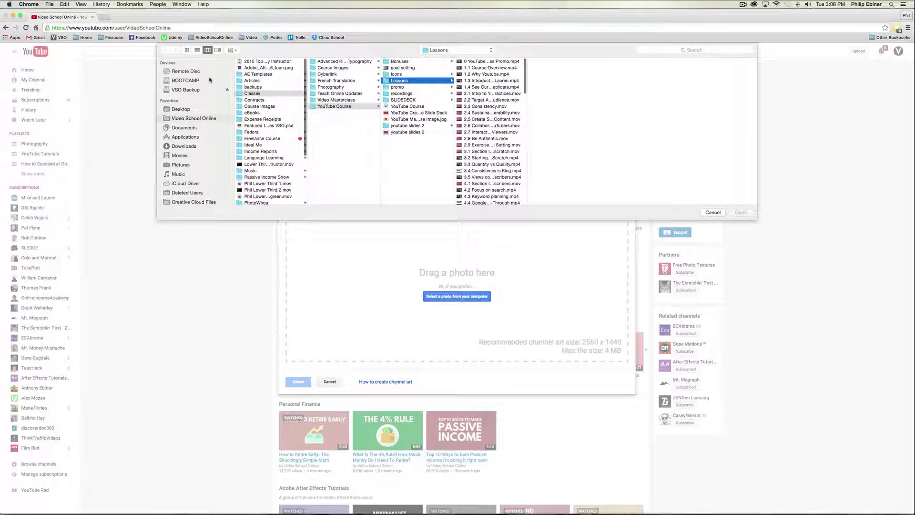
pyautogui.click(198, 110)
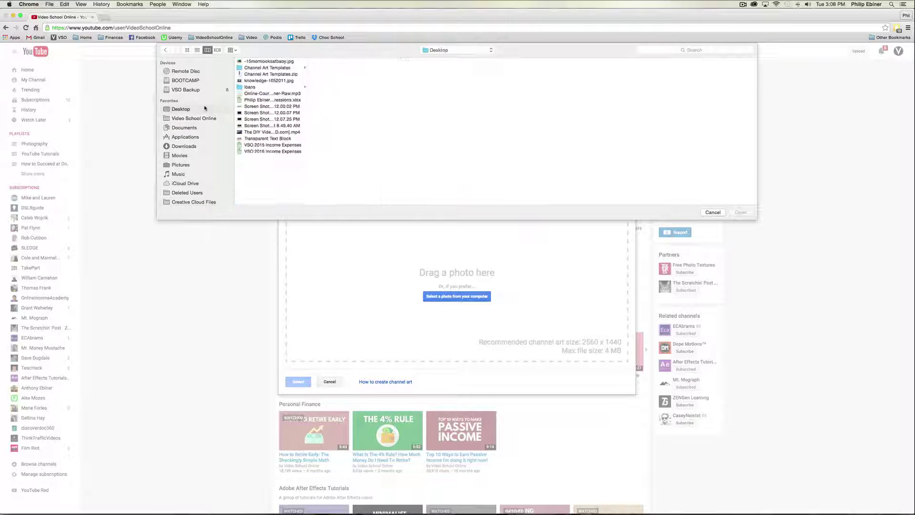
pyautogui.click(278, 68)
pyautogui.doubleClick(341, 75)
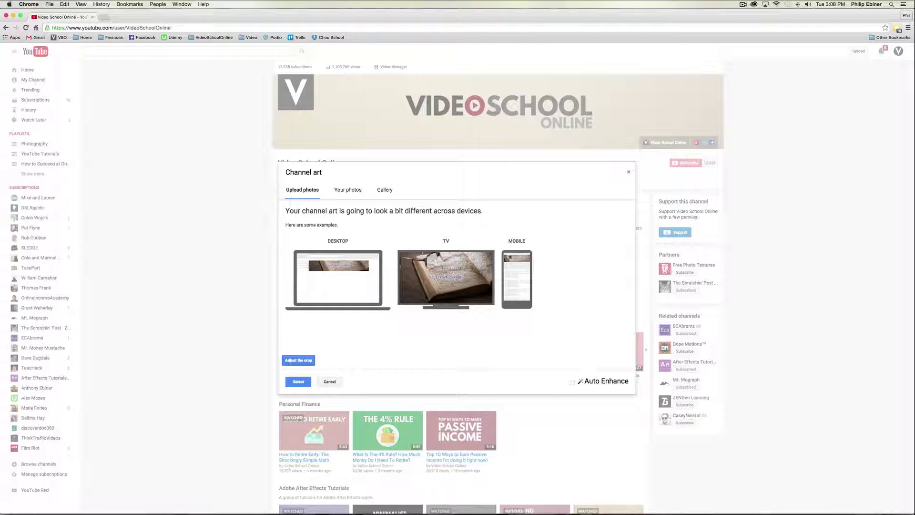
# Open the crop adjustment for the uploaded art, try smaller crop regions, and expand the crop back to the full image.
pyautogui.click(302, 360)
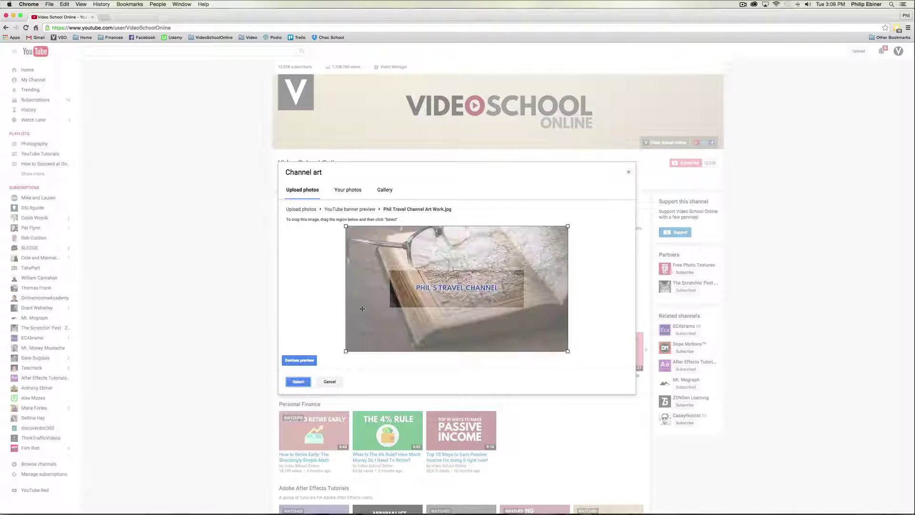
pyautogui.moveTo(567, 226); pyautogui.dragTo(514, 255)
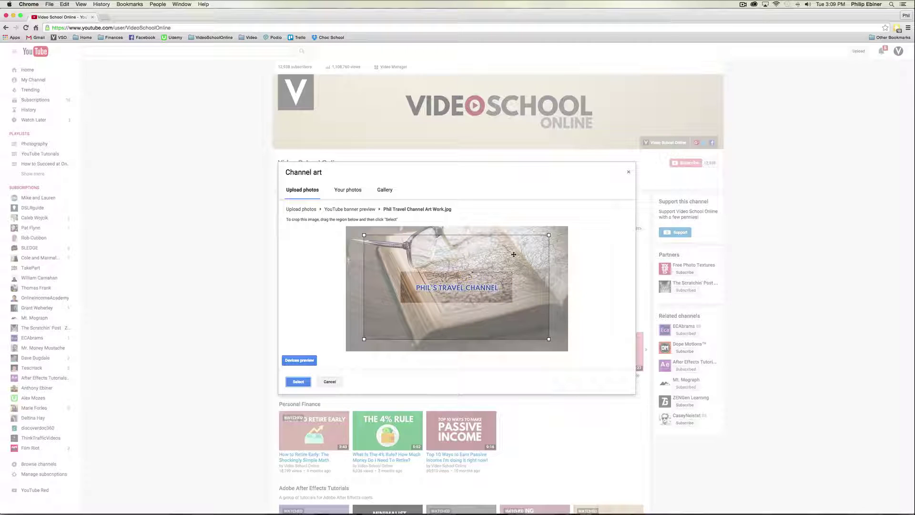
pyautogui.moveTo(364, 339)
pyautogui.mouseDown()
pyautogui.moveTo(327, 351)
pyautogui.moveTo(371, 336)
pyautogui.mouseUp()
pyautogui.moveTo(551, 234); pyautogui.dragTo(598, 205)
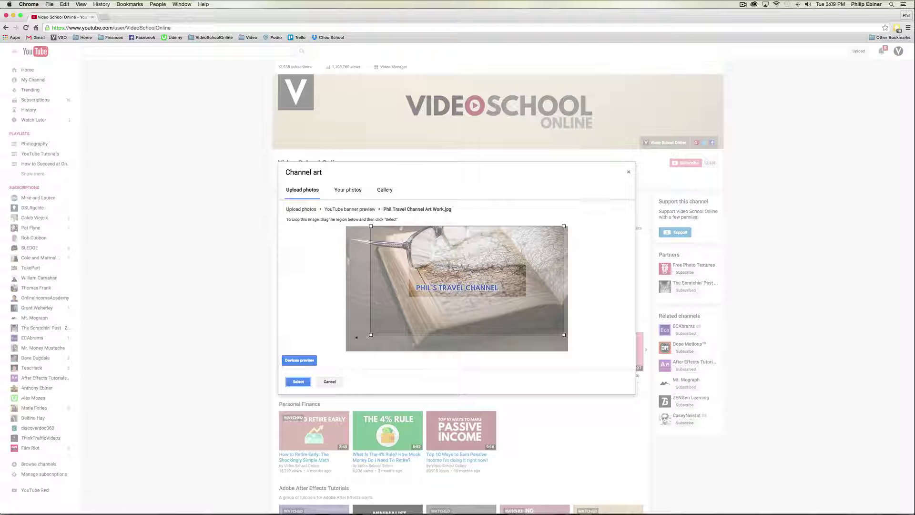
pyautogui.moveTo(367, 336); pyautogui.dragTo(343, 353)
pyautogui.moveTo(559, 347); pyautogui.dragTo(604, 368)
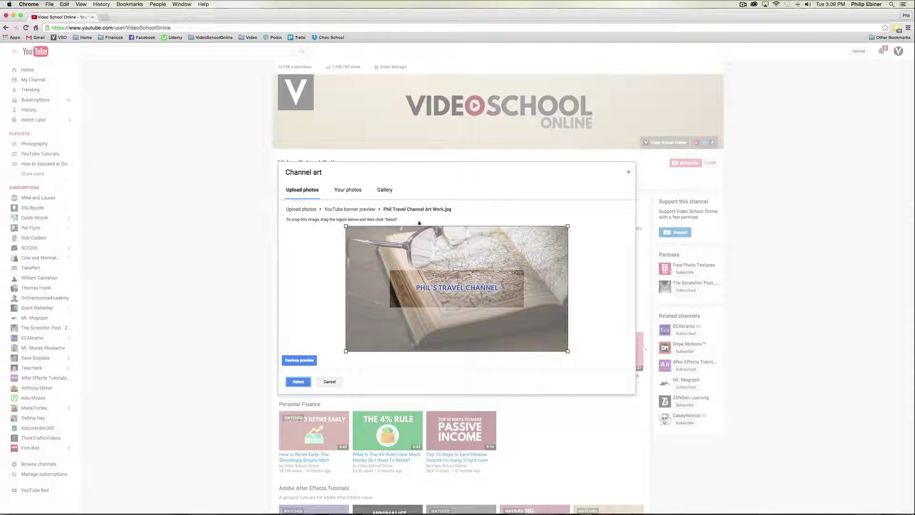